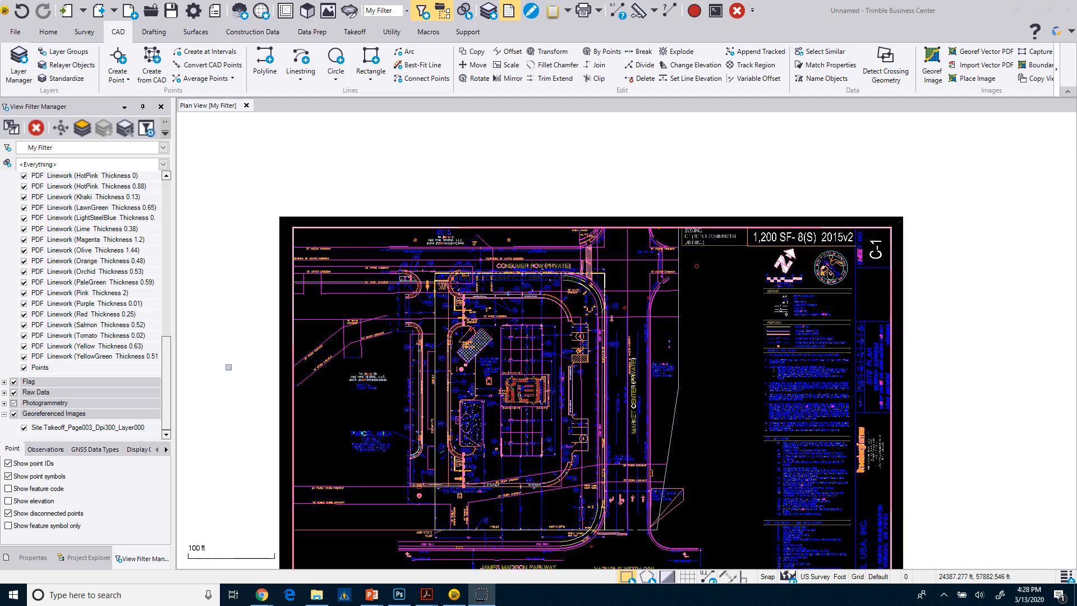
Examine the construction fence (CF) line on the site plan along Consumer Row, from the western curb island to the eastern curve
scroll(290, 333, down, 1)
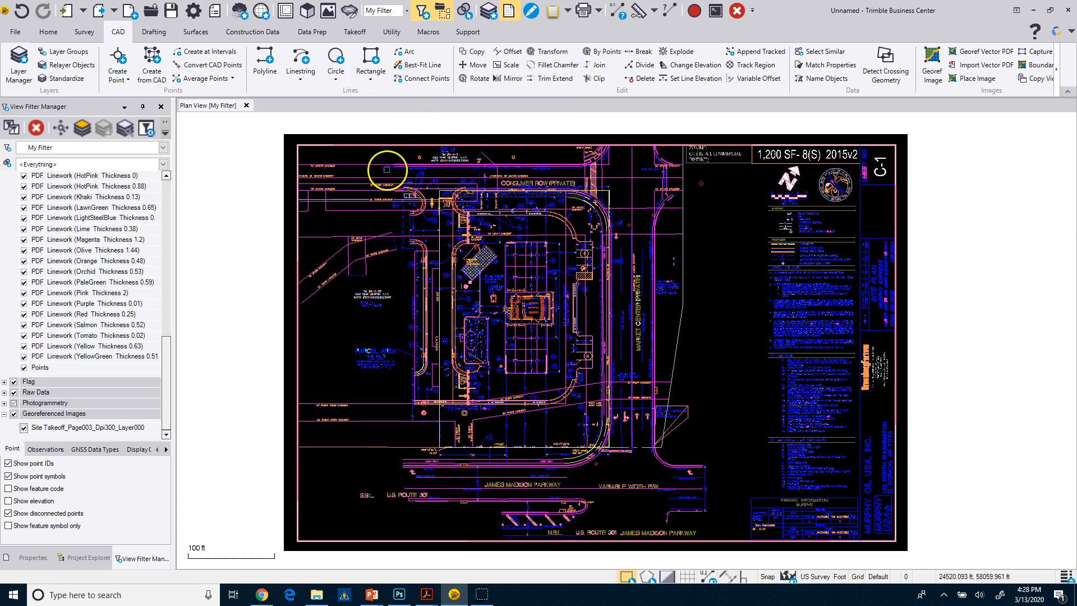
scroll(388, 171, up, 3)
scroll(422, 218, up, 3)
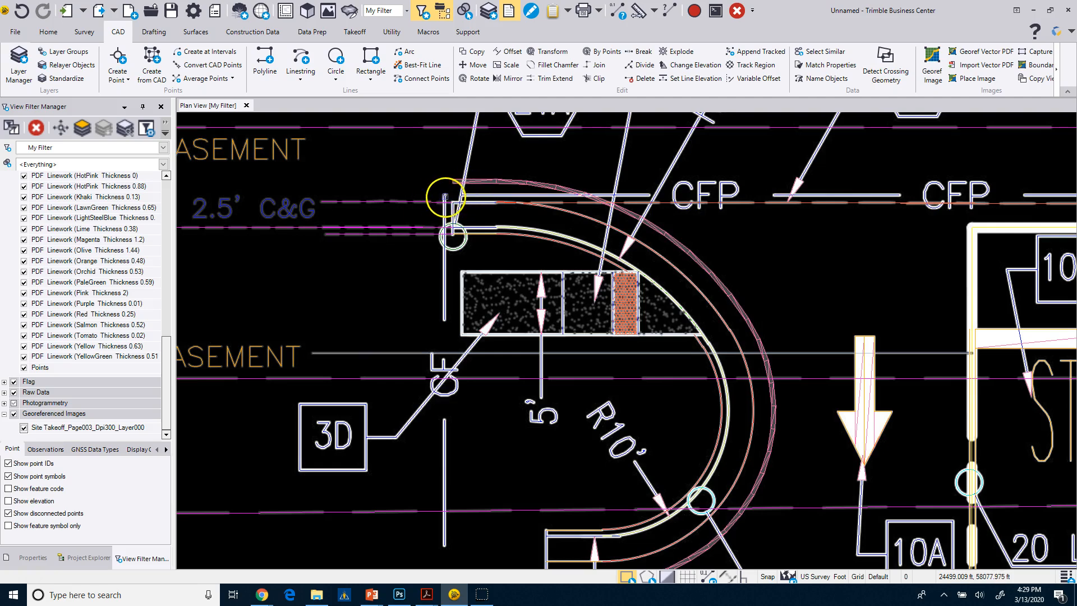
scroll(445, 198, down, 3)
scroll(621, 281, up, 2)
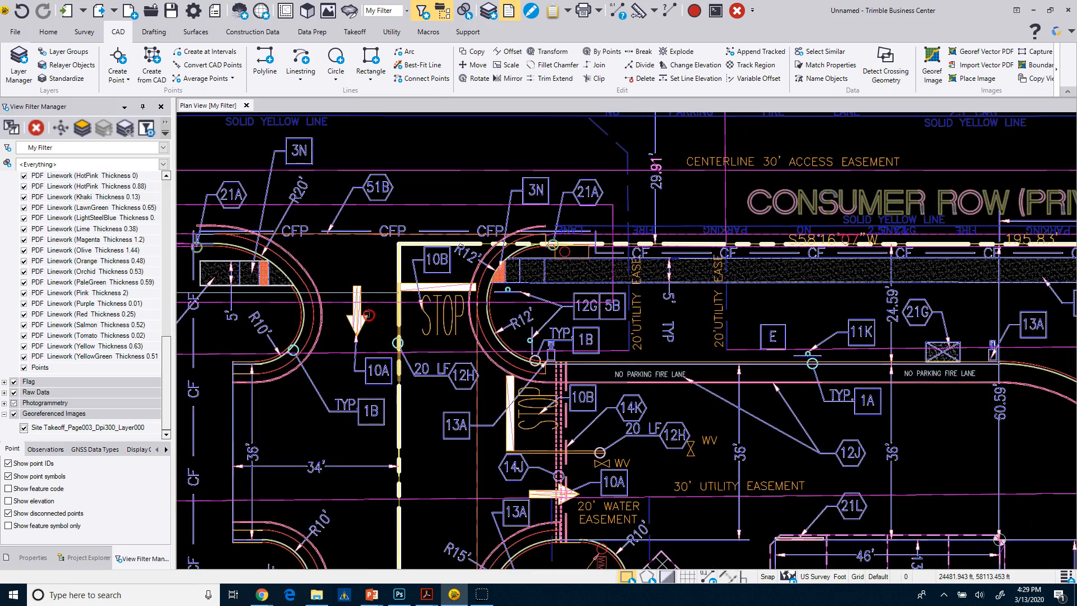
middle_drag(822, 280, 380, 298)
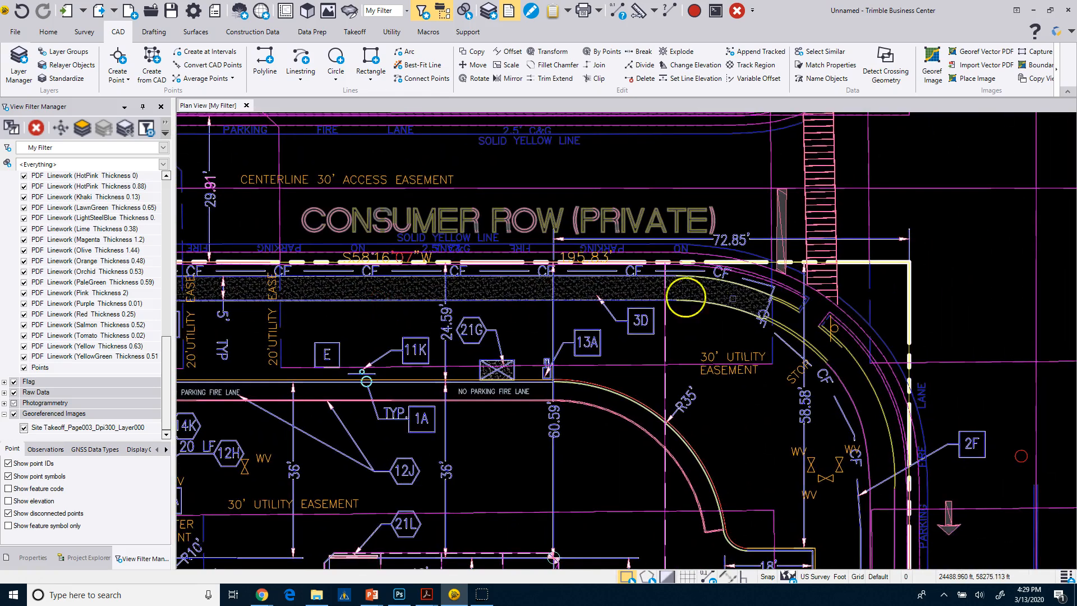
scroll(893, 279, down, 1)
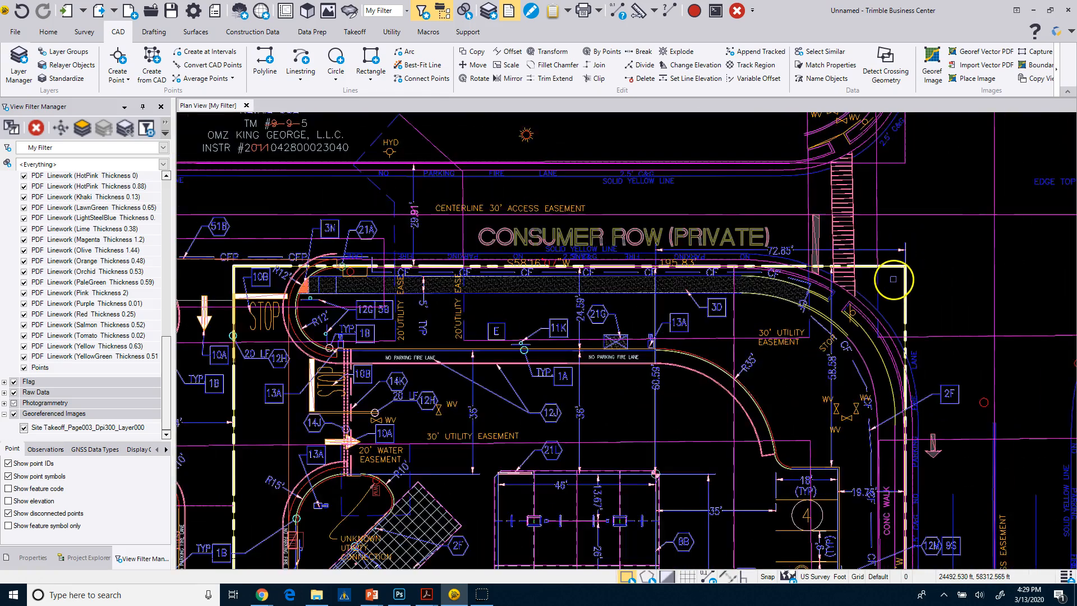
scroll(893, 279, up, 2)
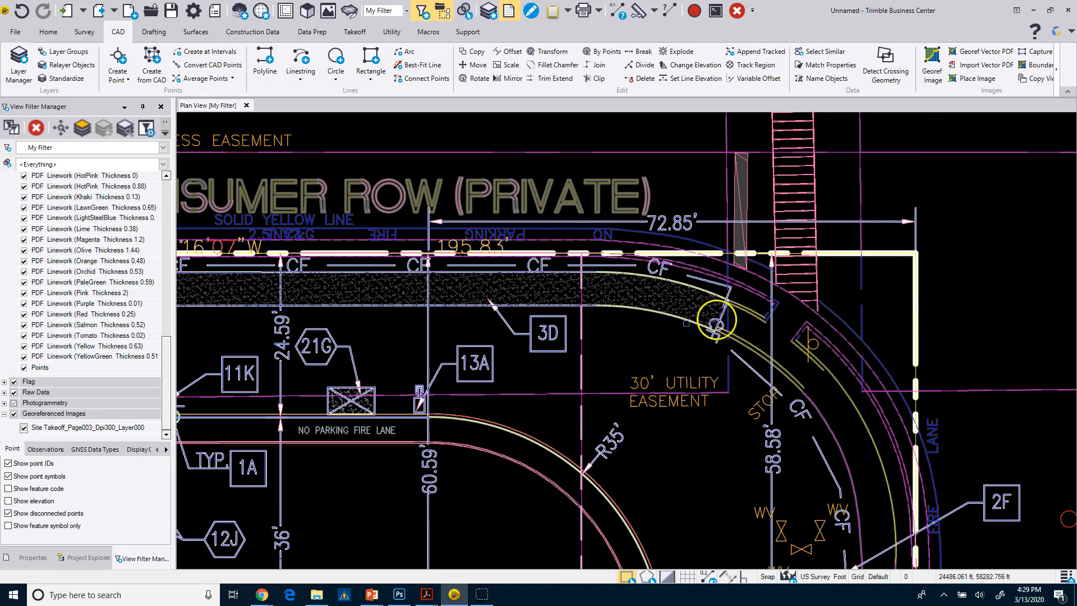
scroll(709, 308, down, 2)
middle_drag(427, 363, 588, 299)
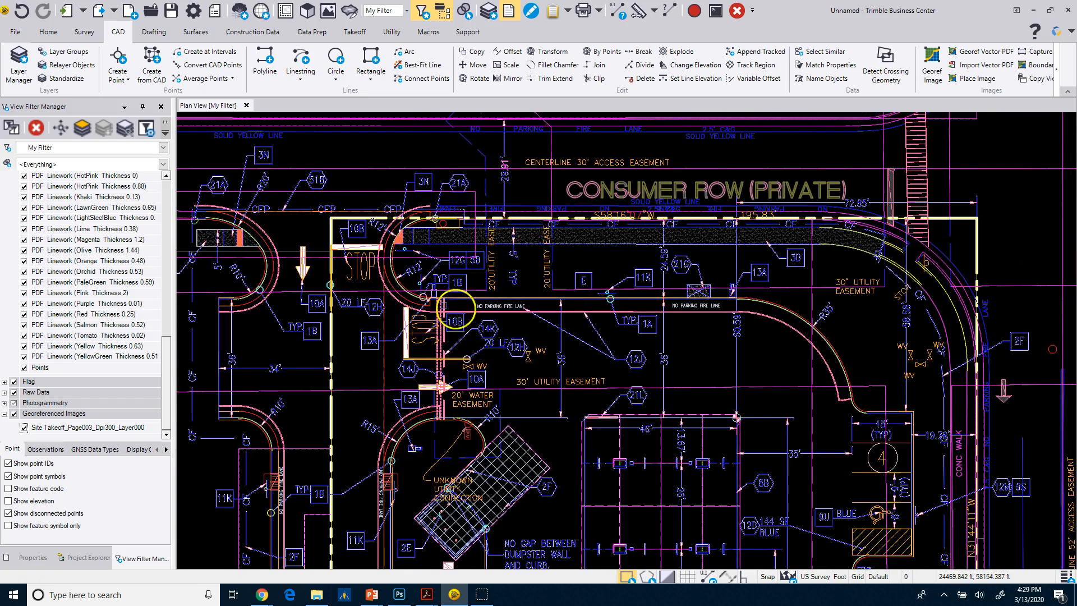
middle_drag(425, 312, 572, 314)
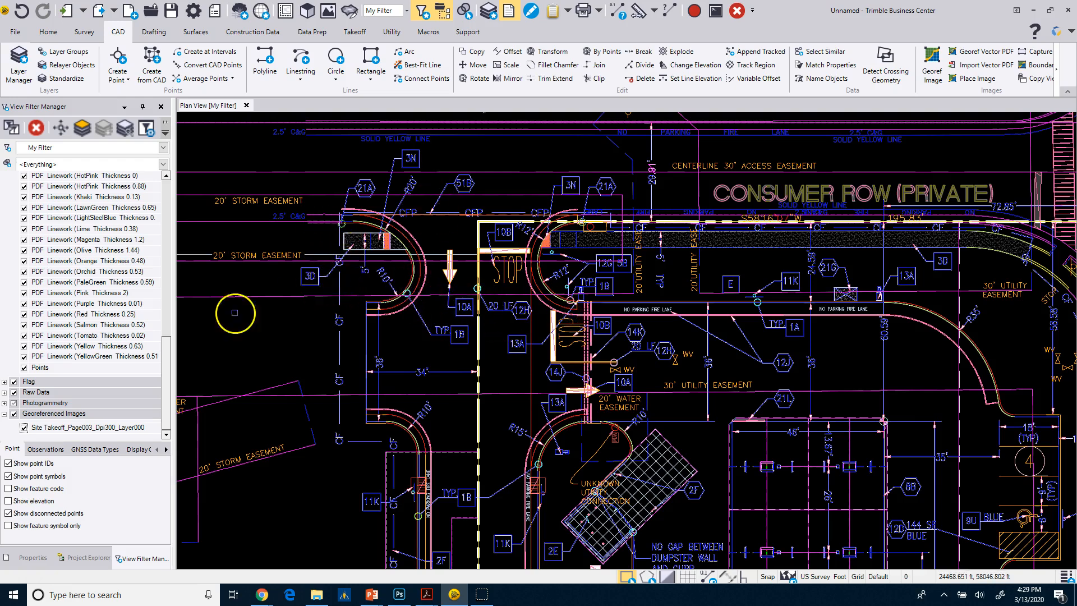
scroll(344, 224, up, 5)
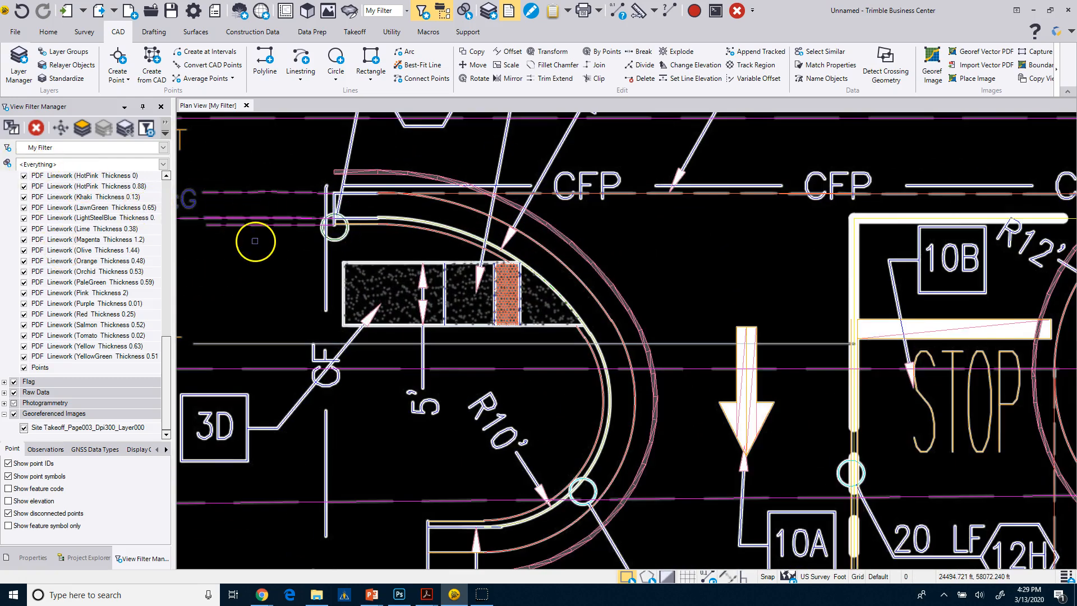
Inspect the layer properties of the CF fence line dash near the western curb island and of the 21A leader line
click(325, 271)
scroll(301, 257, down, 2)
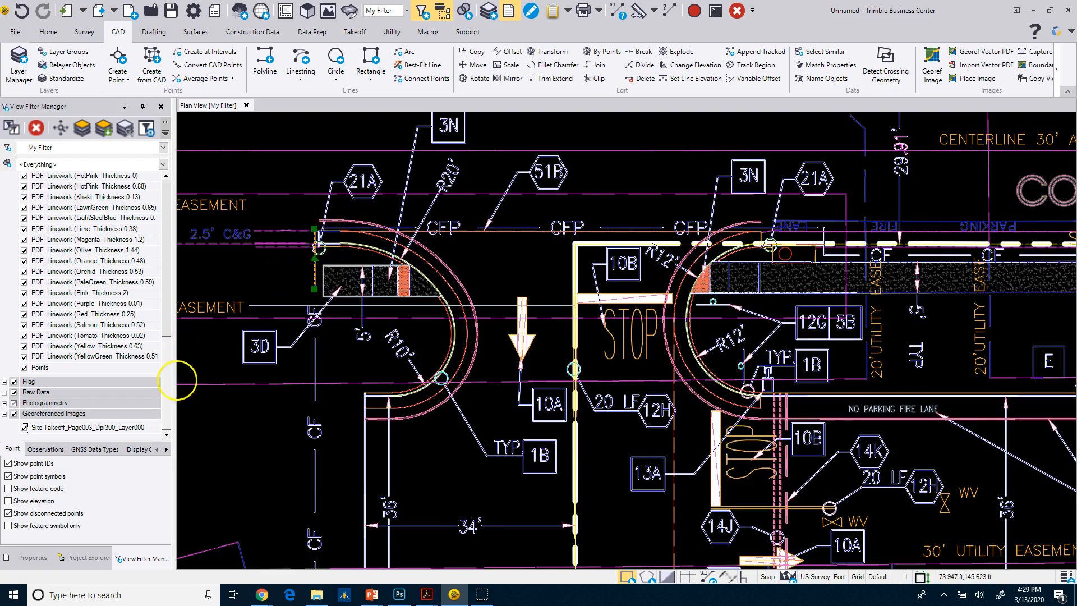
right_click(244, 270)
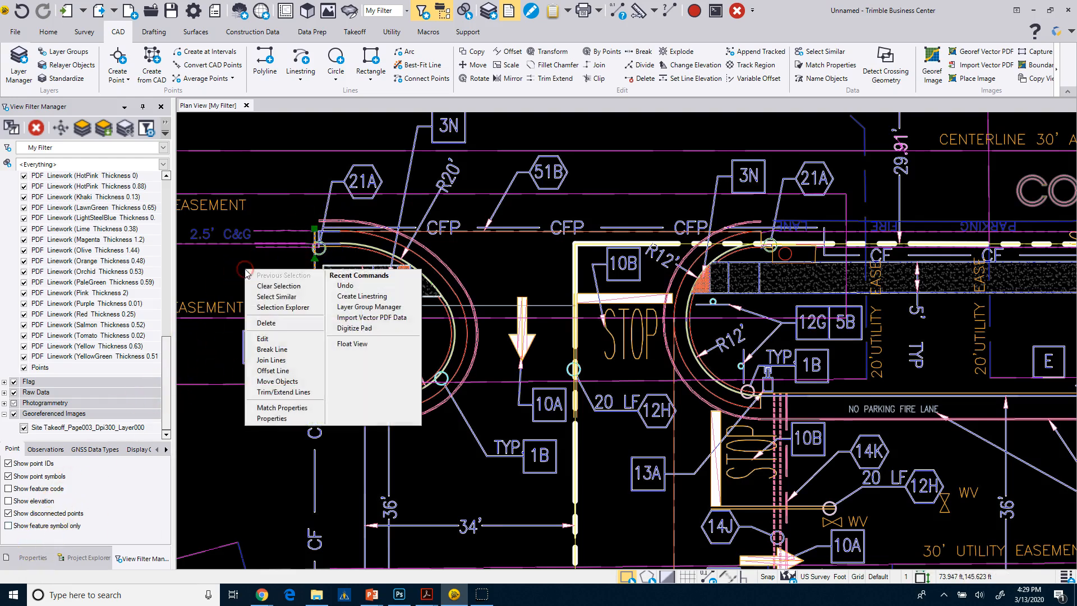
click(272, 418)
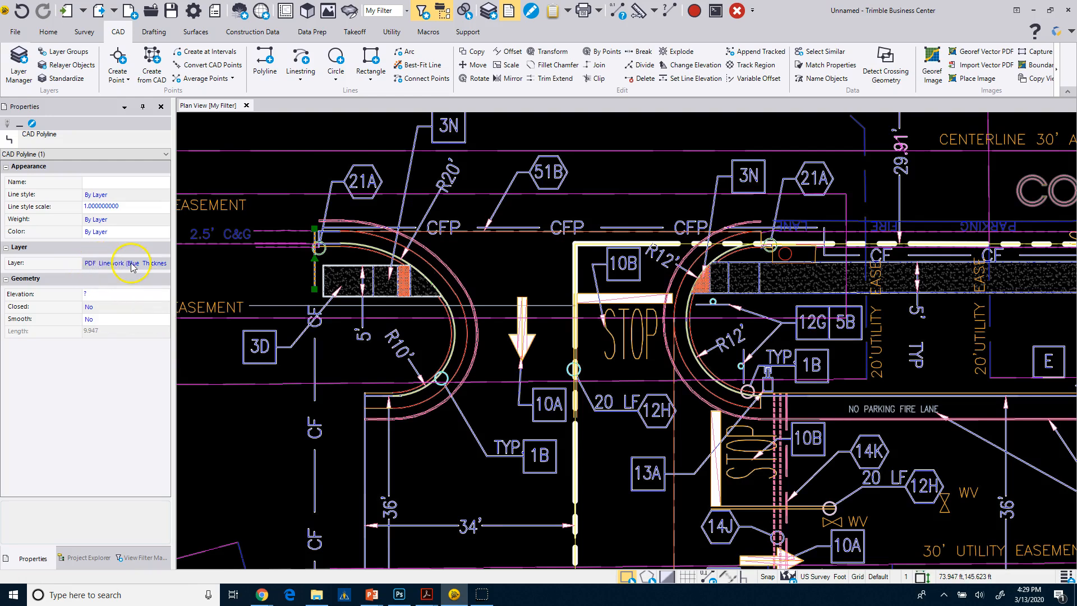
click(328, 184)
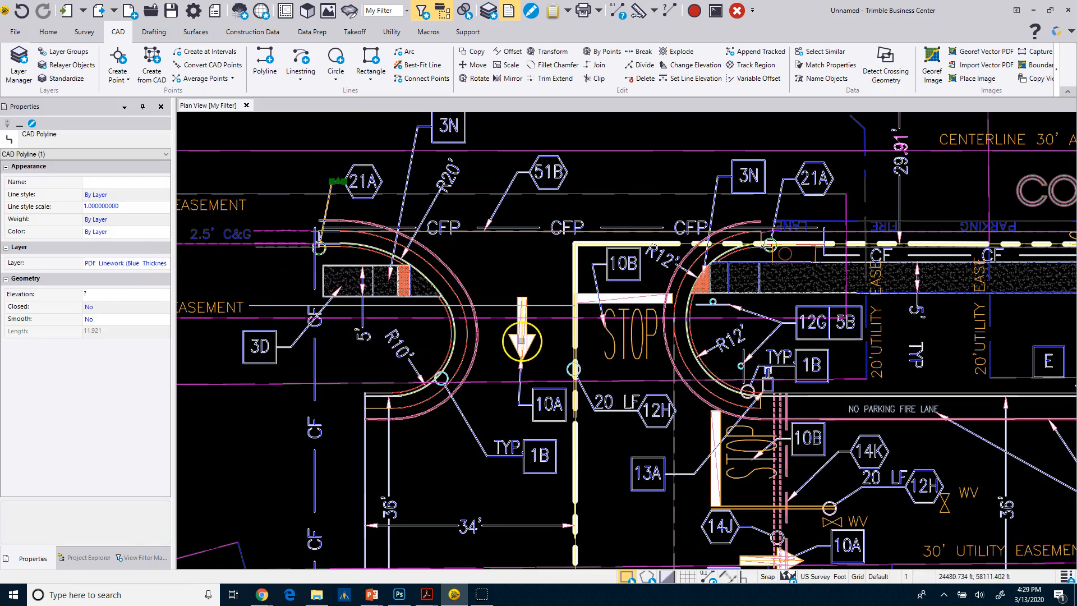
click(521, 341)
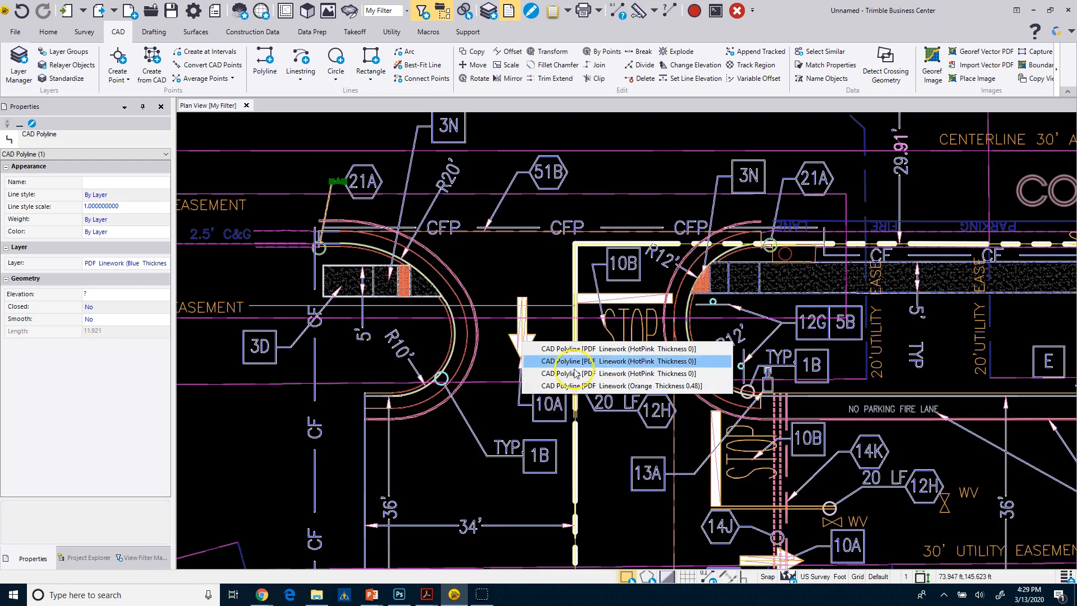
click(265, 289)
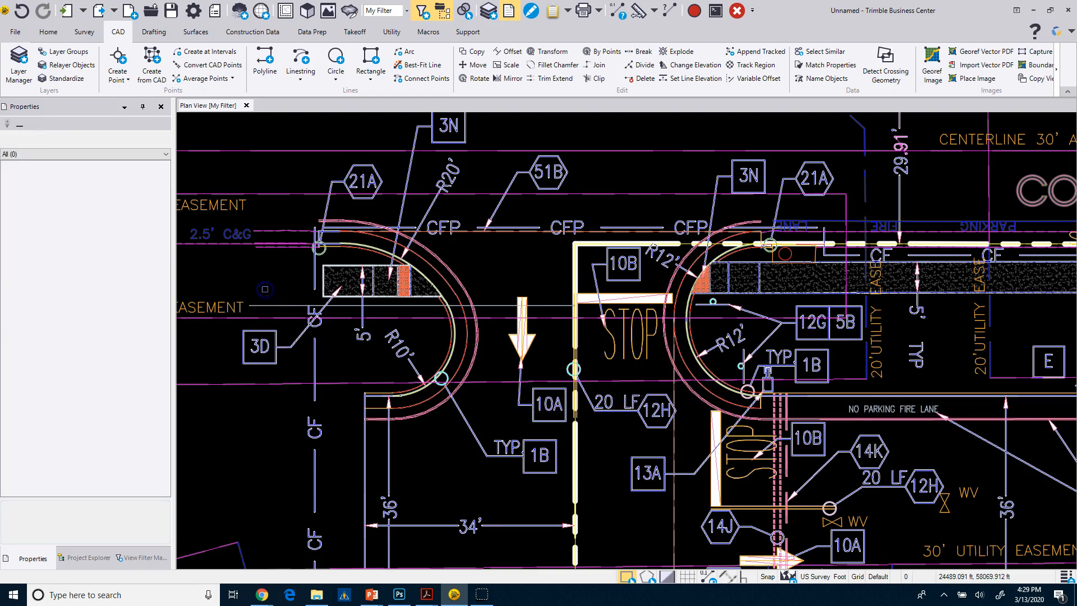
Isolate the layer of the CF fence line dash and hide the georeferenced image Site Takeoff_Page003_Dpi300_Layer000
click(314, 278)
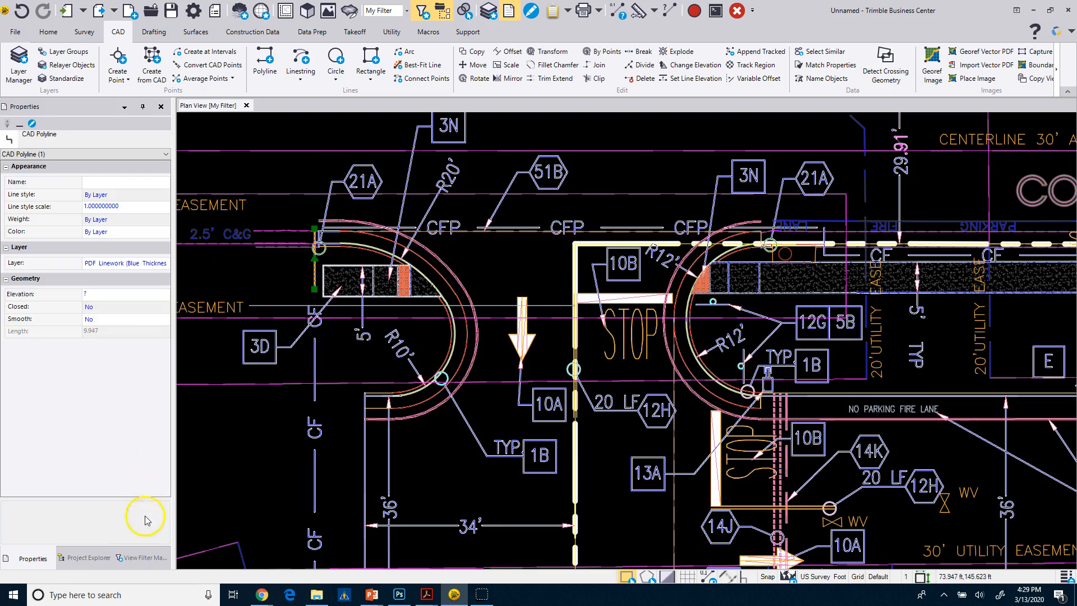
click(141, 558)
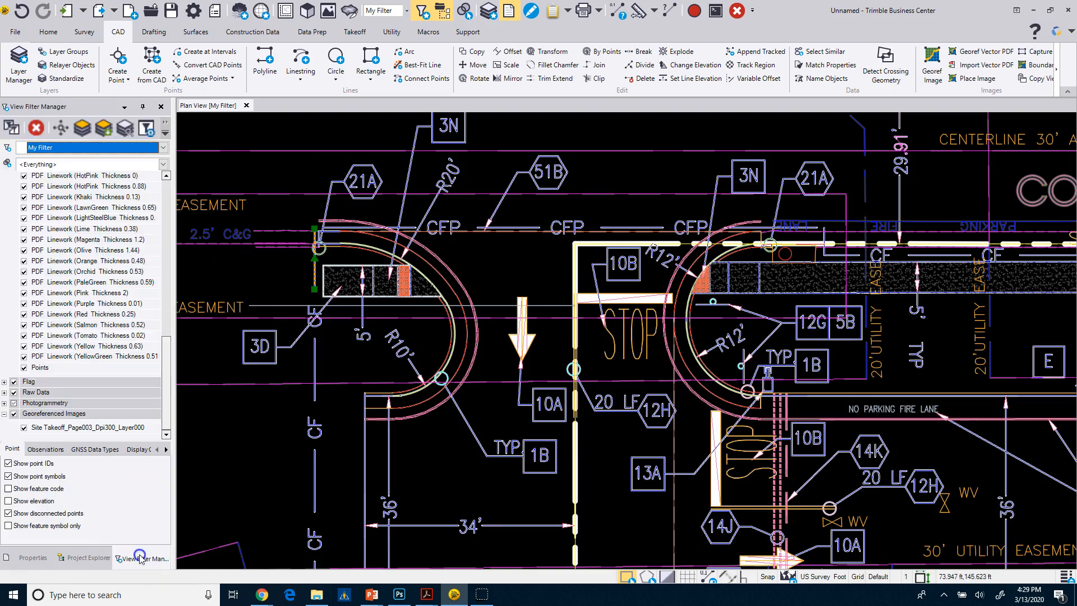
click(125, 128)
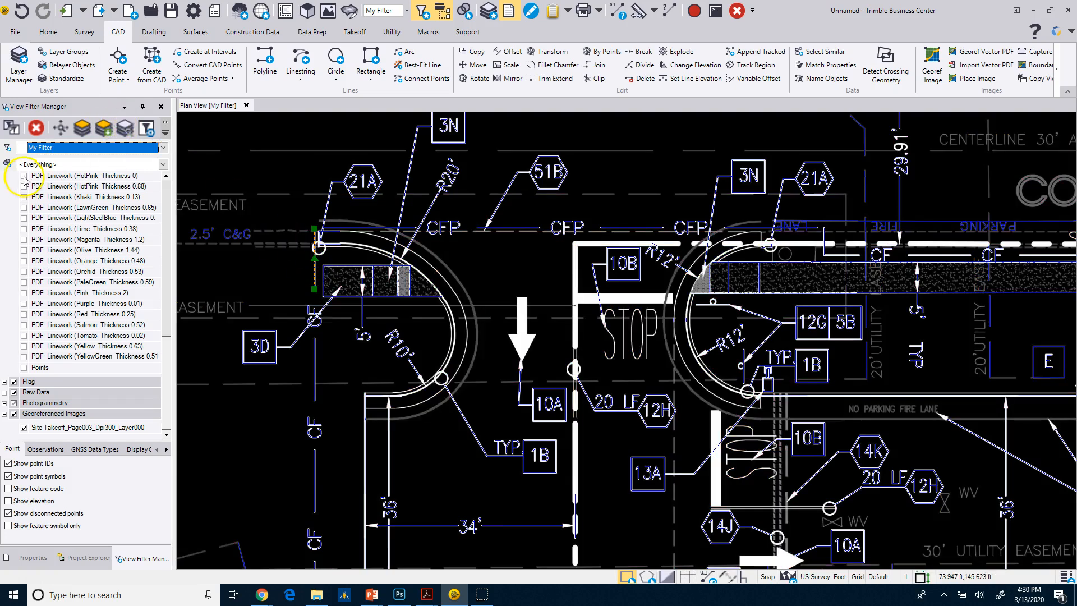
click(301, 267)
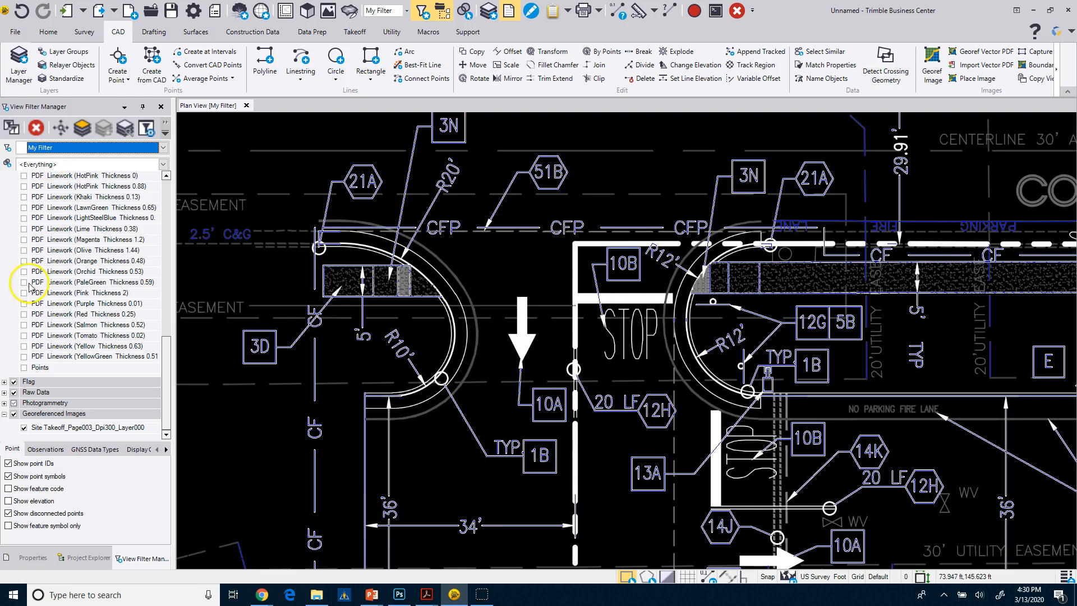
click(23, 428)
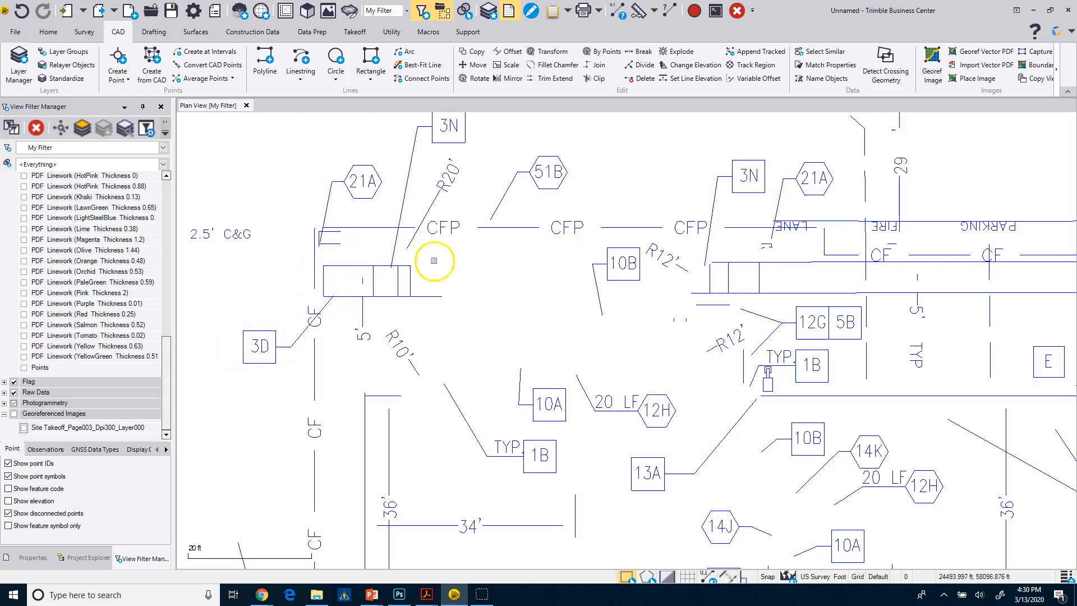
Examine the isolated linework across the site plan, including the CF fence line near the 2.5' C&G label
scroll(447, 337, down, 3)
scroll(837, 321, down, 1)
middle_drag(841, 343, 643, 265)
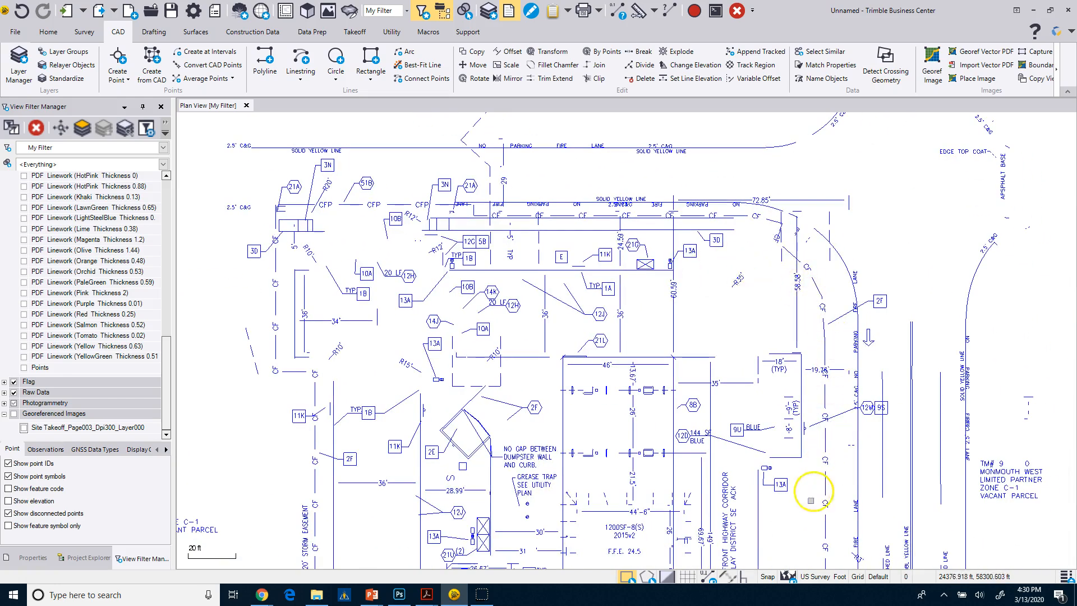
scroll(715, 485, down, 1)
scroll(284, 242, up, 5)
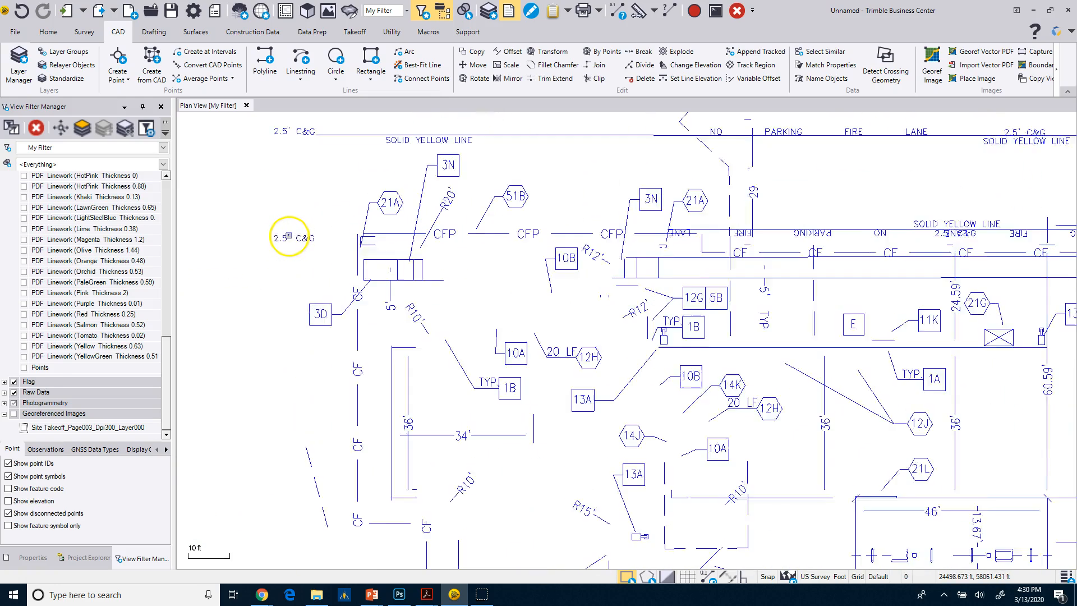
scroll(356, 237, up, 2)
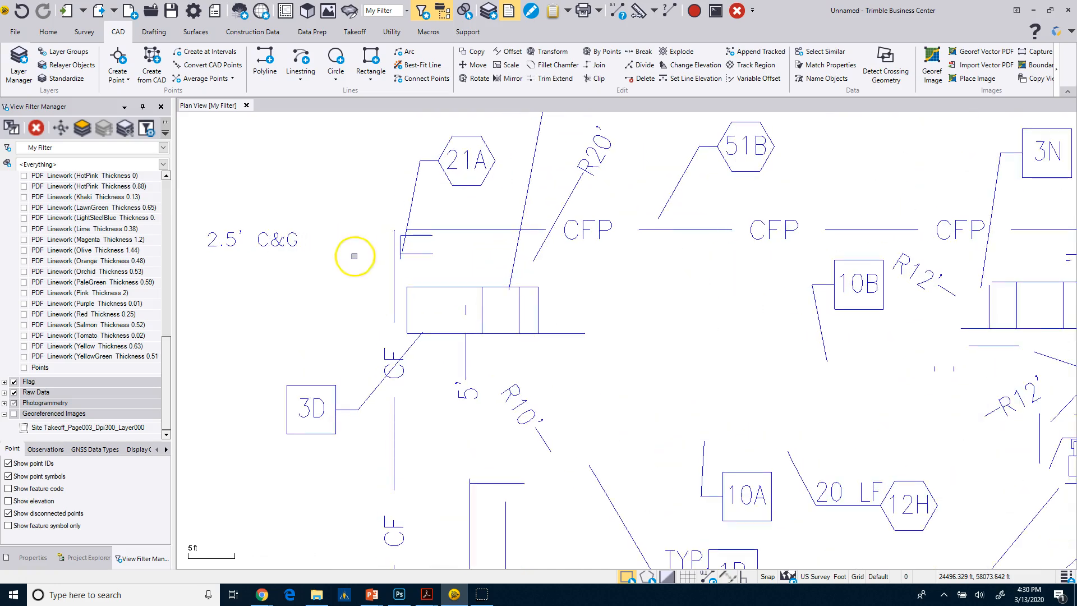
scroll(666, 356, down, 3)
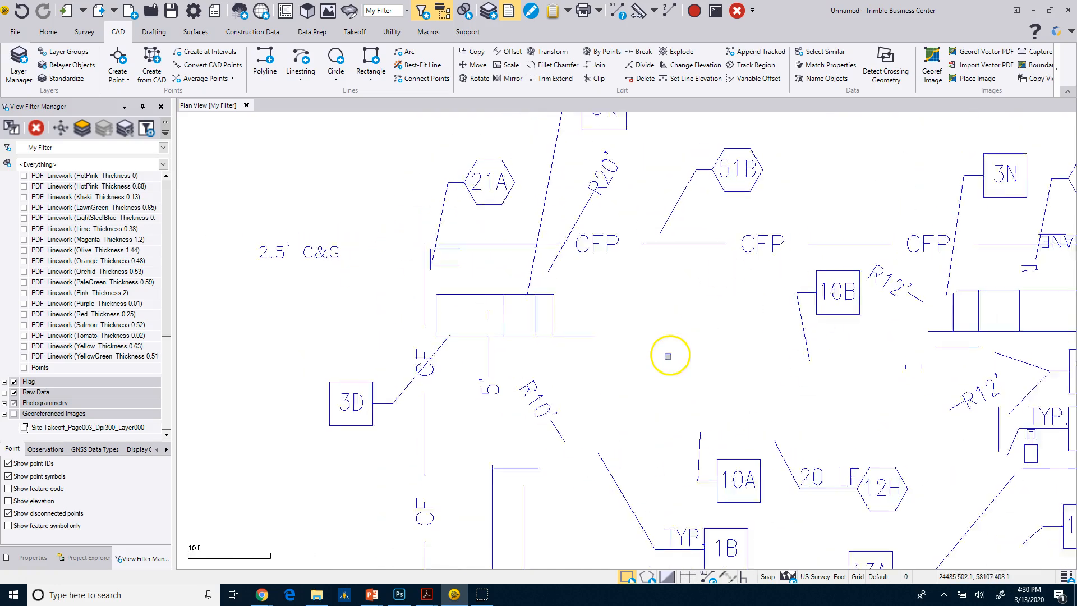
middle_drag(673, 348, 506, 321)
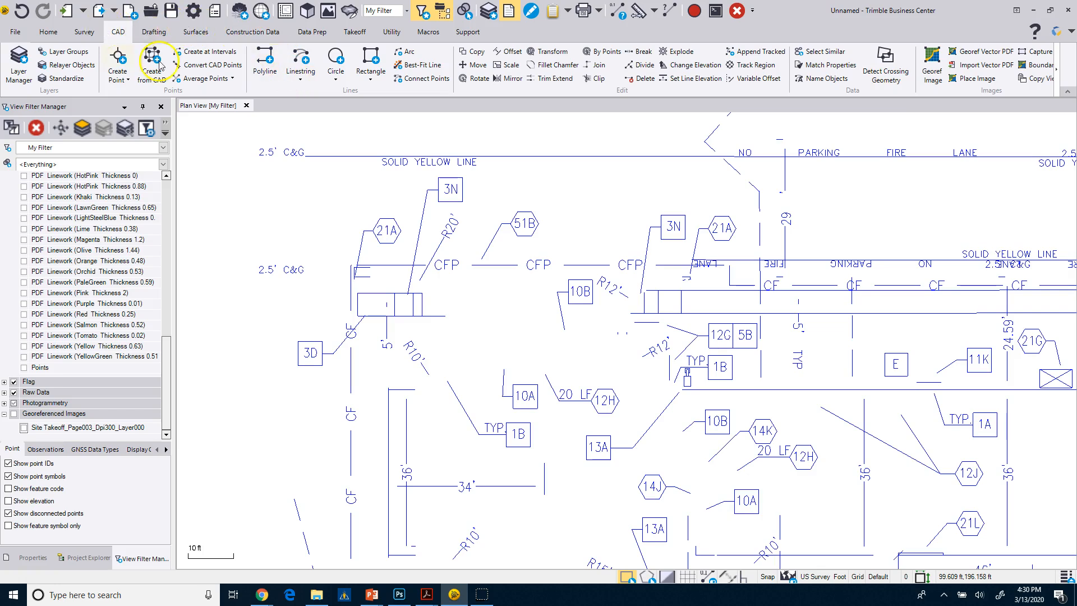
Start a linestring named Construction Fence and create a new layer for it named TO_Construction Fence
click(301, 60)
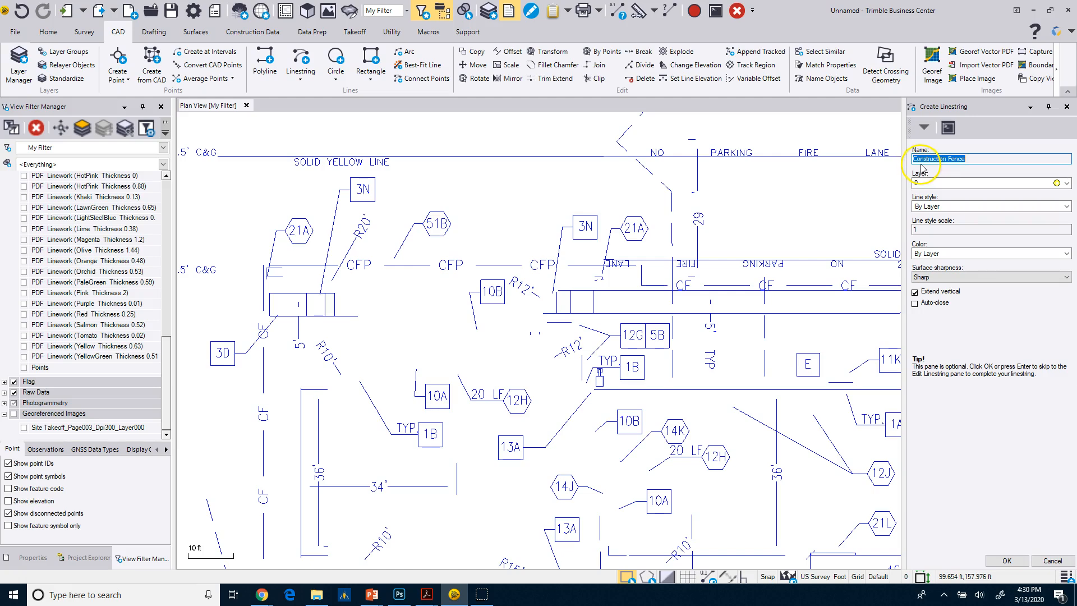
click(986, 159)
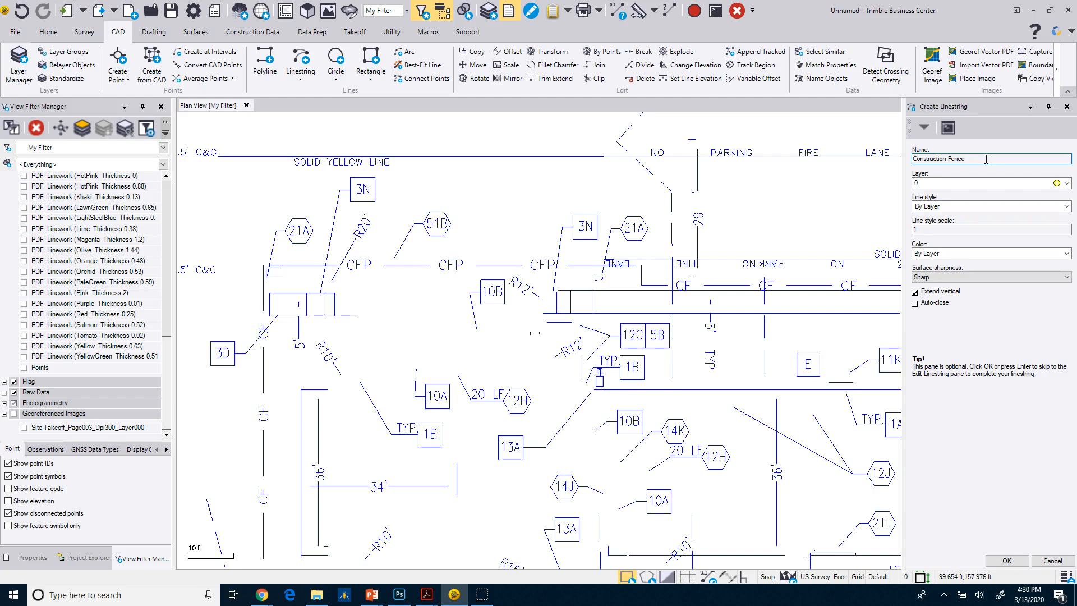
click(935, 185)
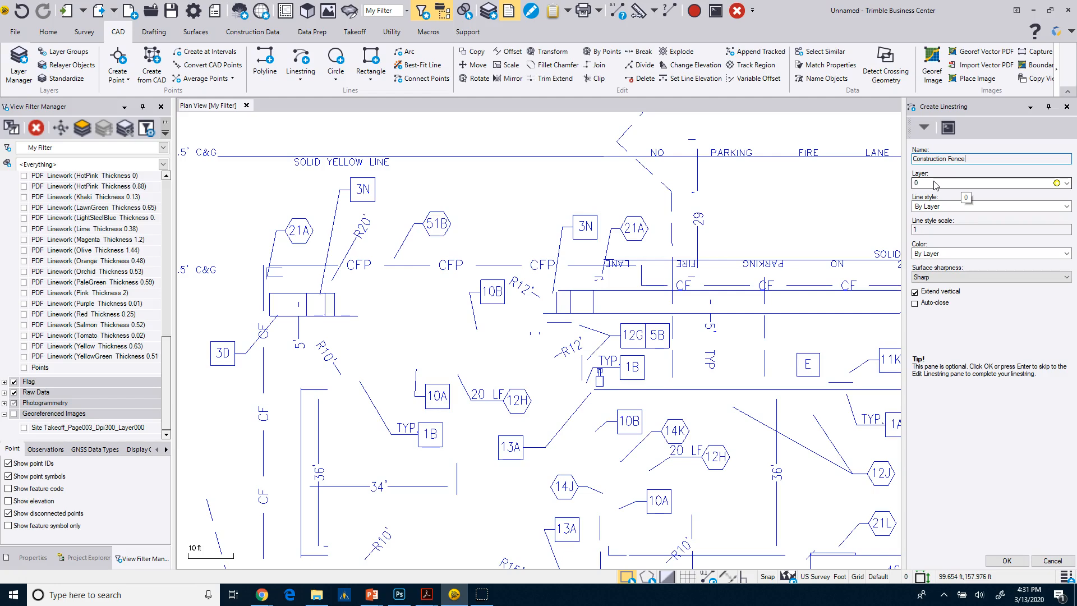
click(944, 186)
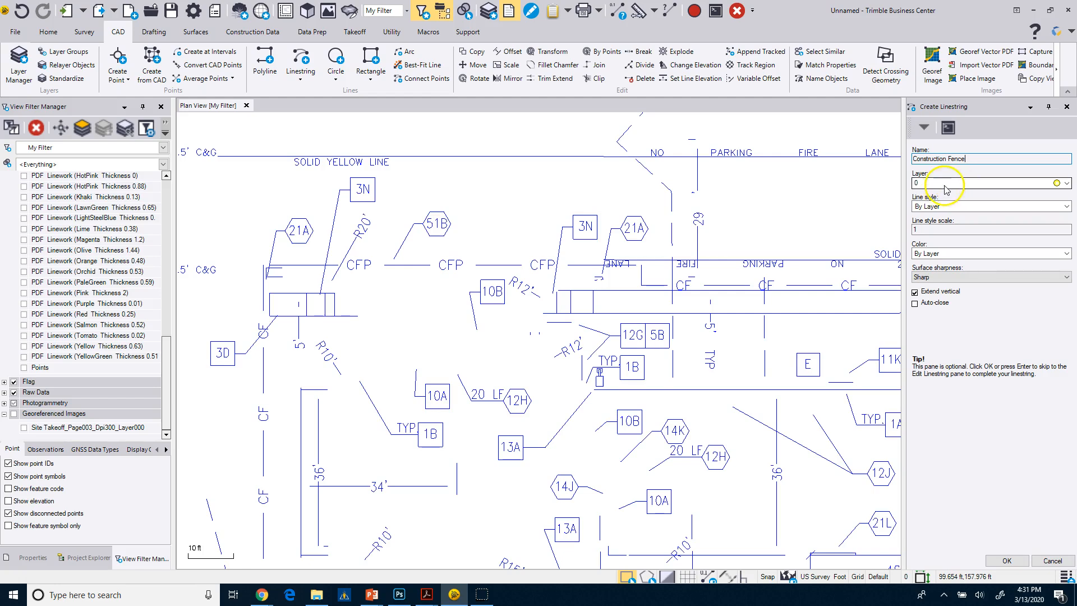
click(945, 187)
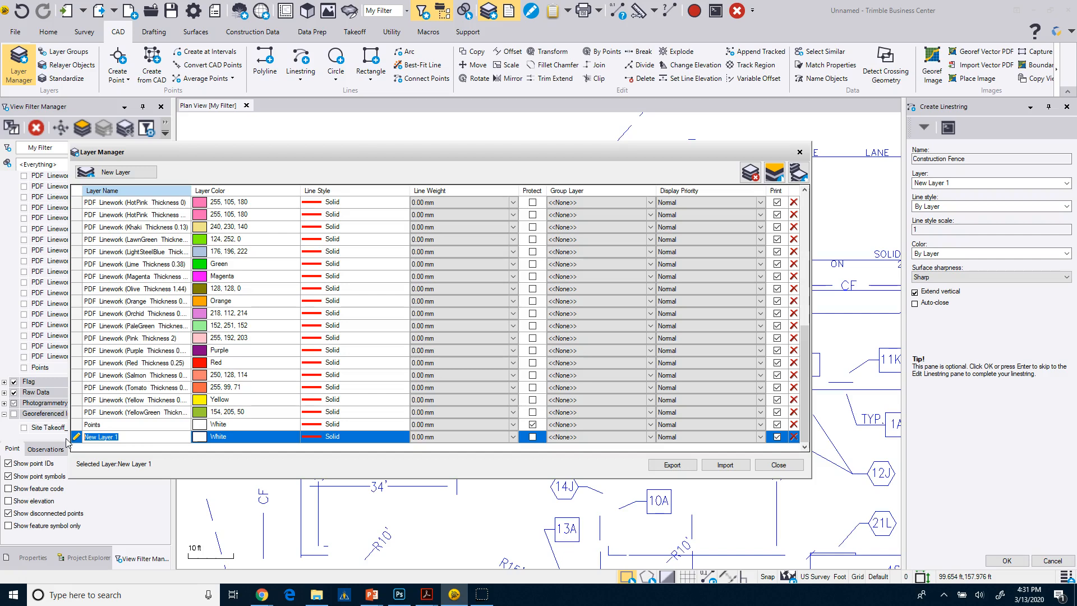
text(Construction Fence)
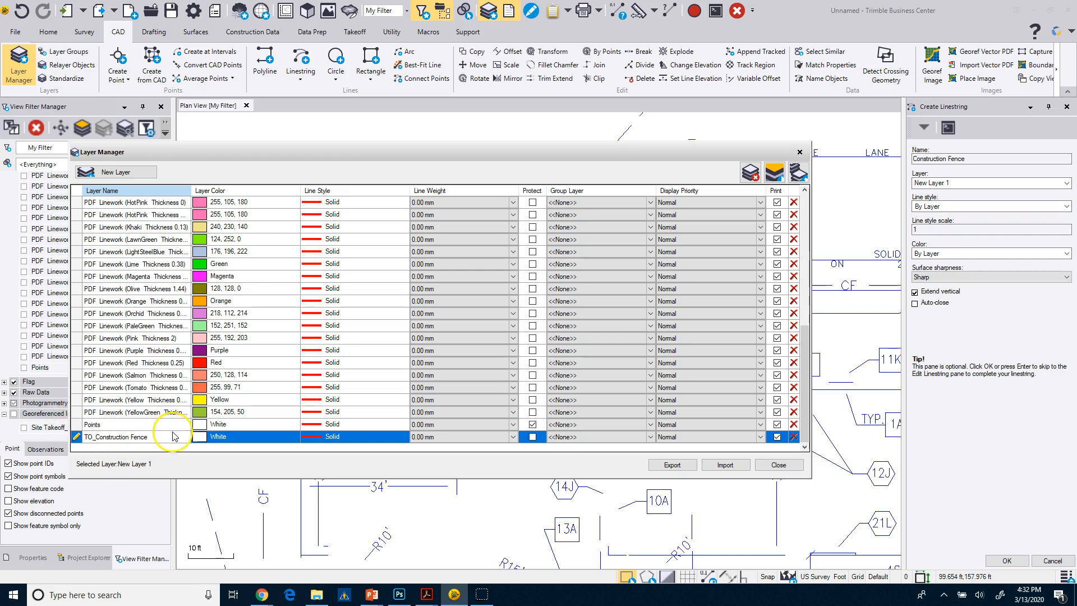
Set the TO_Construction Fence layer's color to Magenta and its line weight to 0.25 mm
click(213, 439)
click(213, 439)
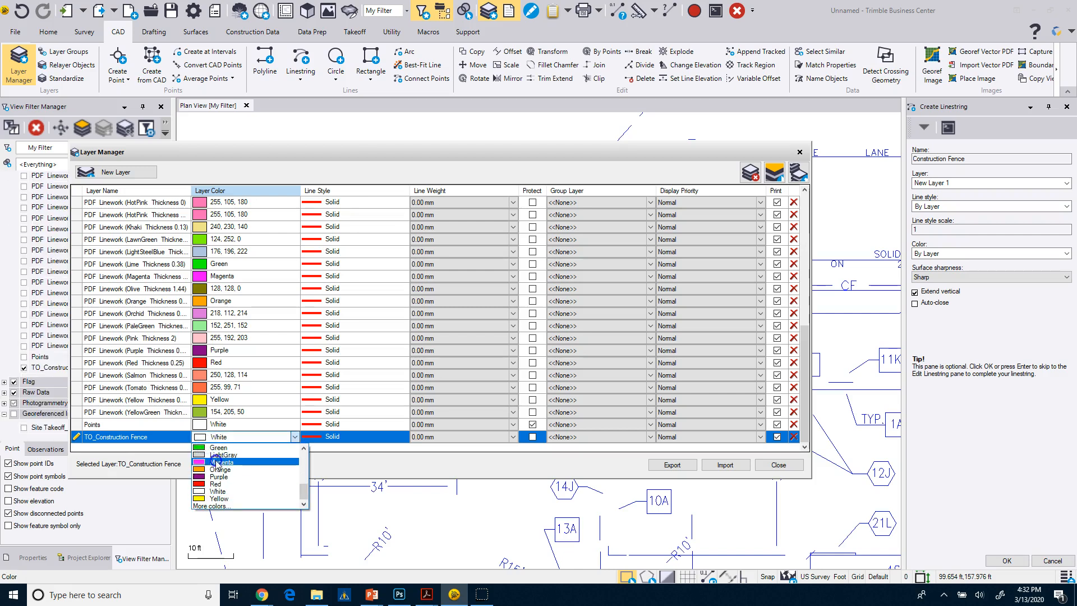
click(216, 462)
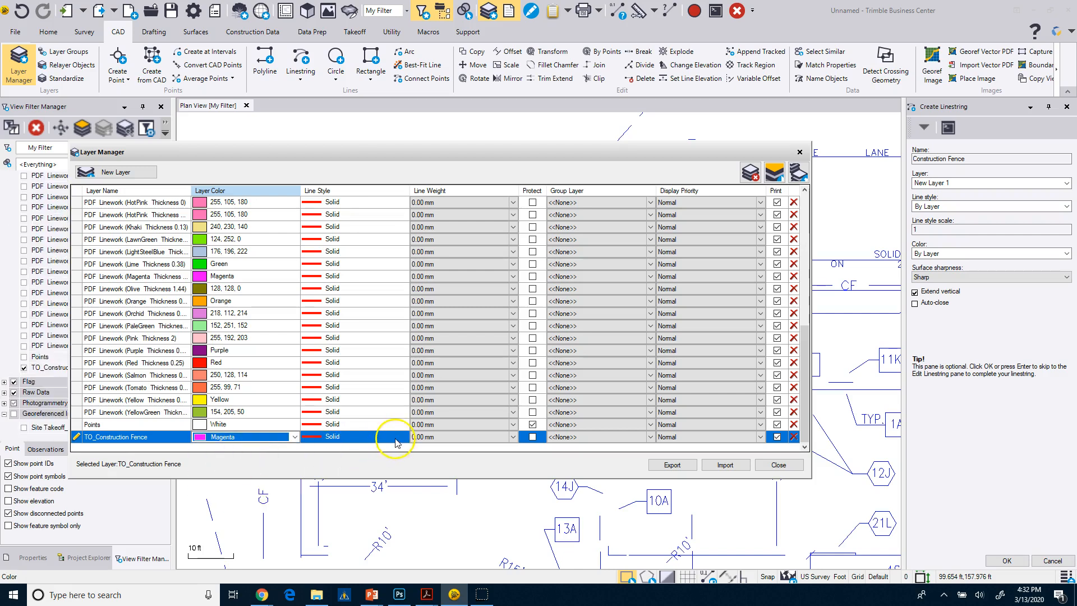
click(514, 438)
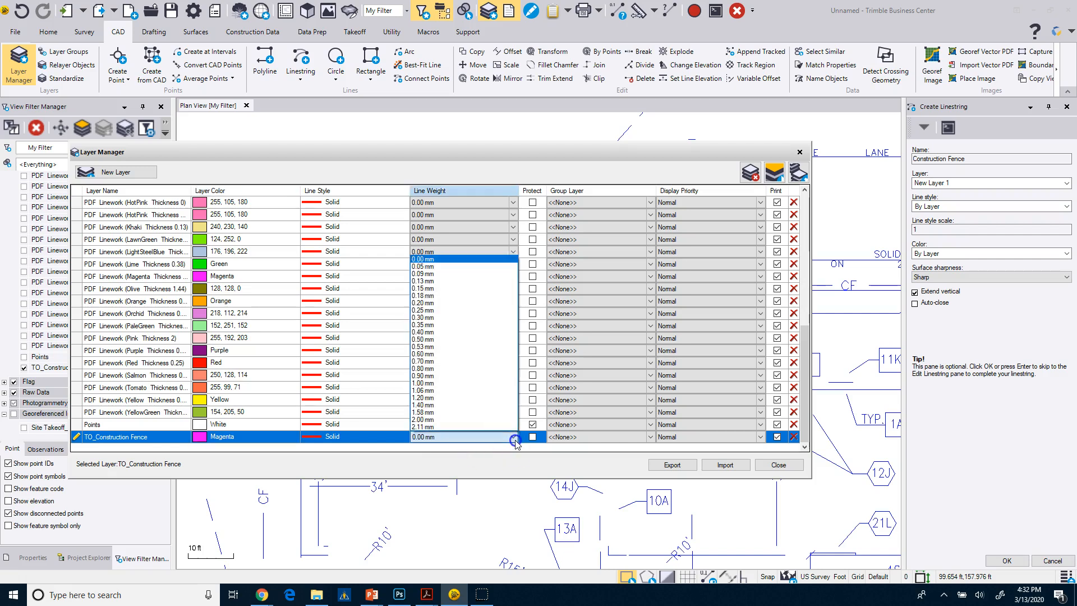
click(429, 311)
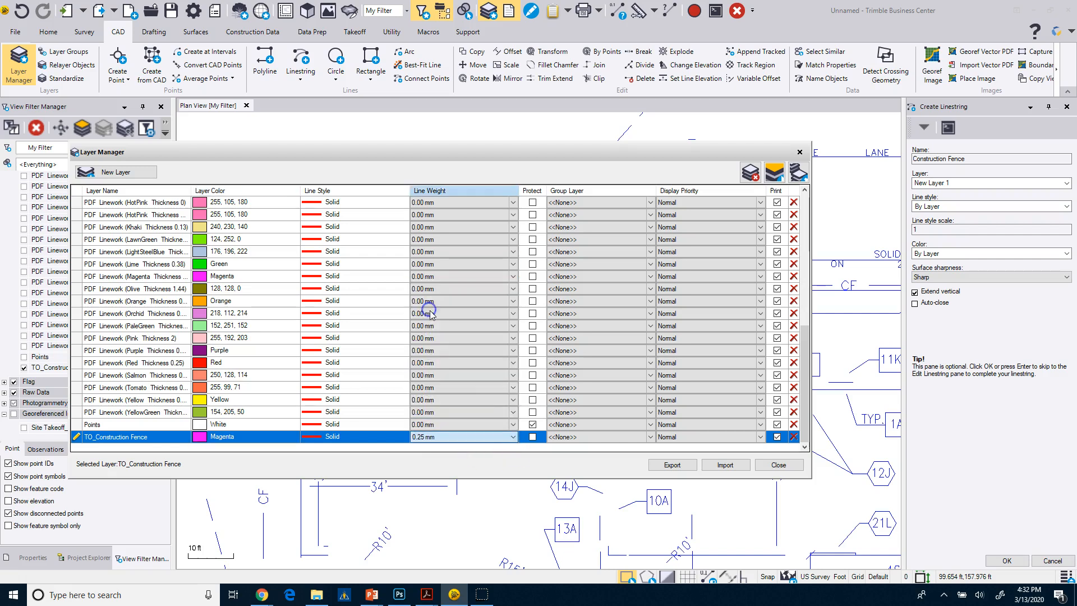
Protect the TO_Construction Fence layer and assign it to a new layer group
click(532, 442)
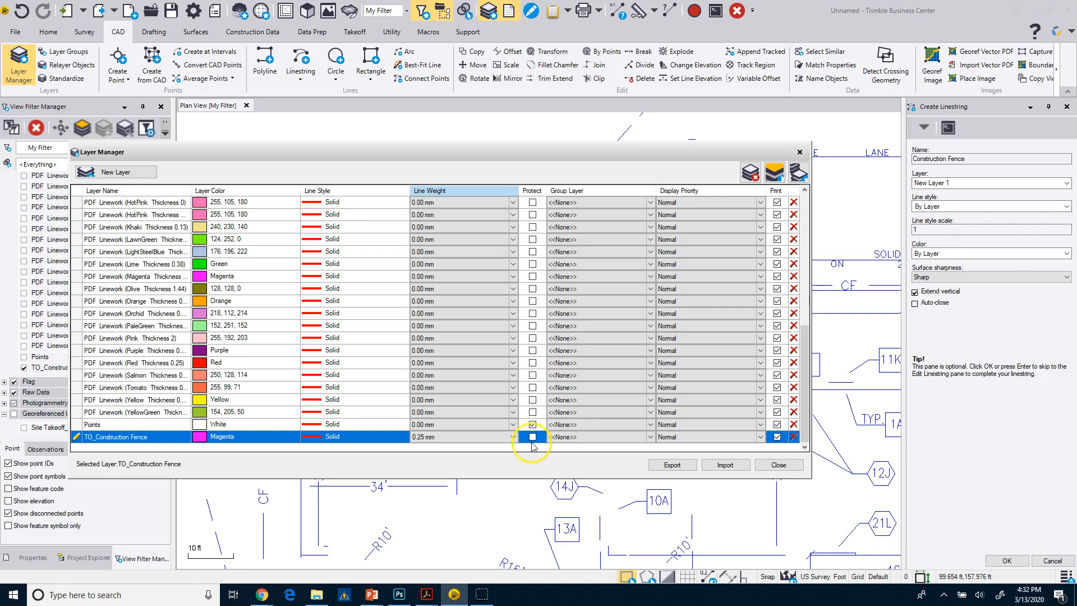
click(533, 440)
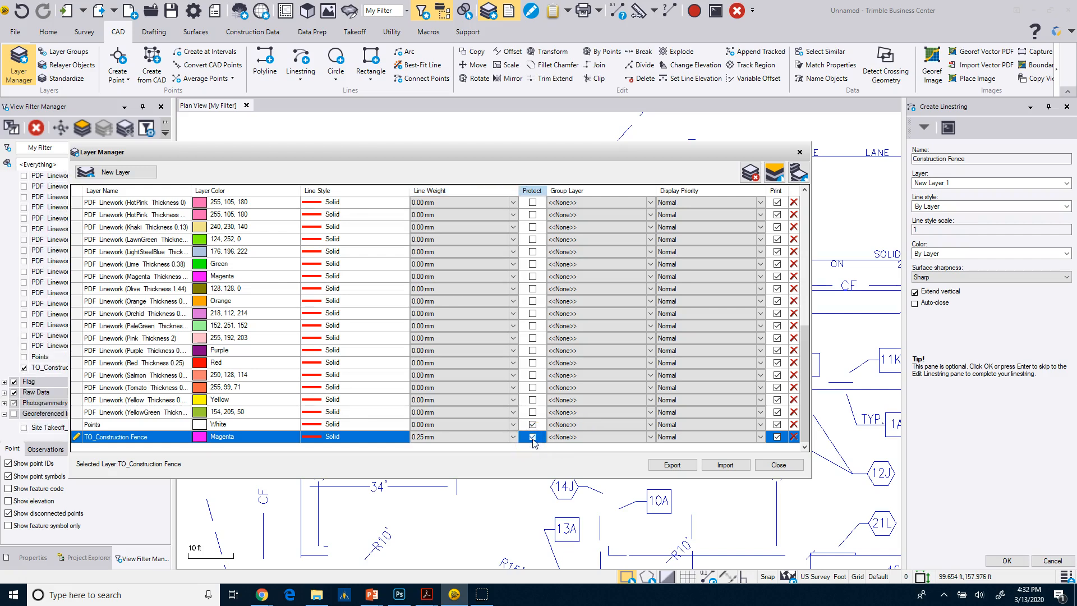
click(513, 437)
click(583, 436)
click(651, 437)
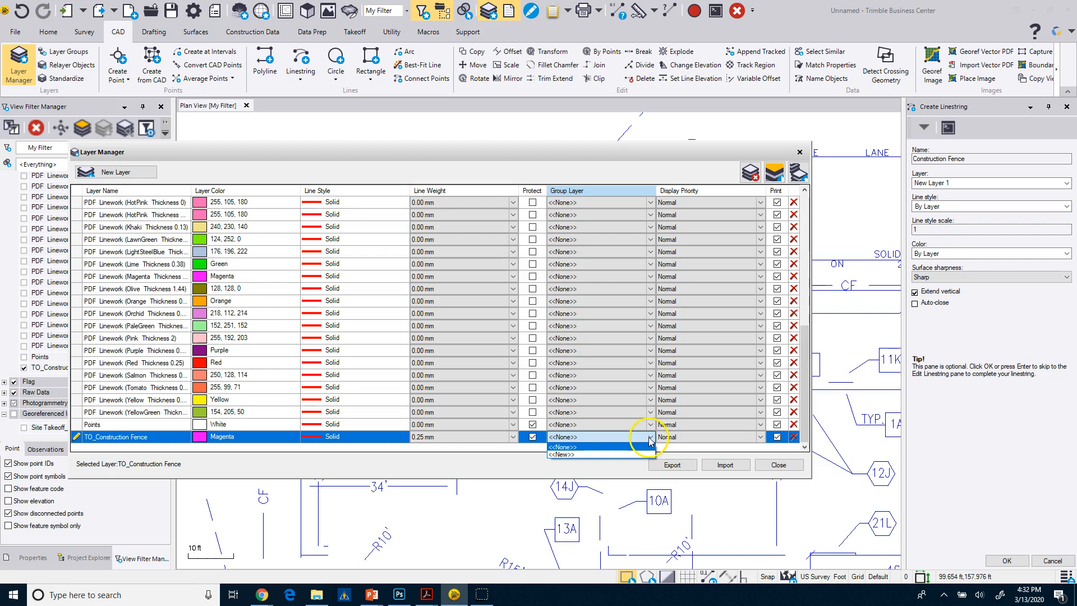
click(564, 459)
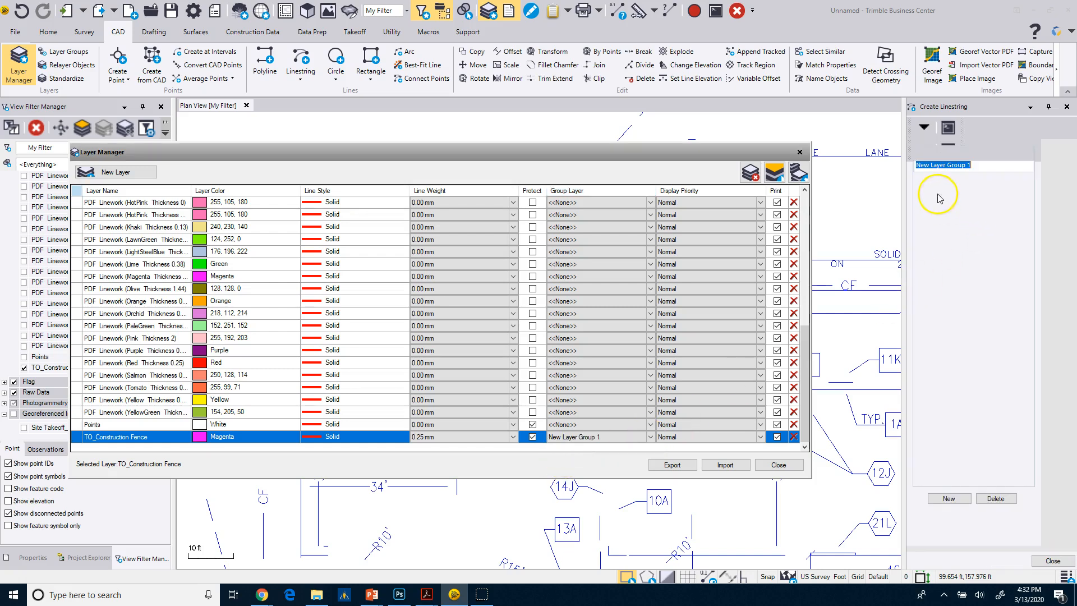
Name the new layer group Proposed and finish the layer setup
click(960, 166)
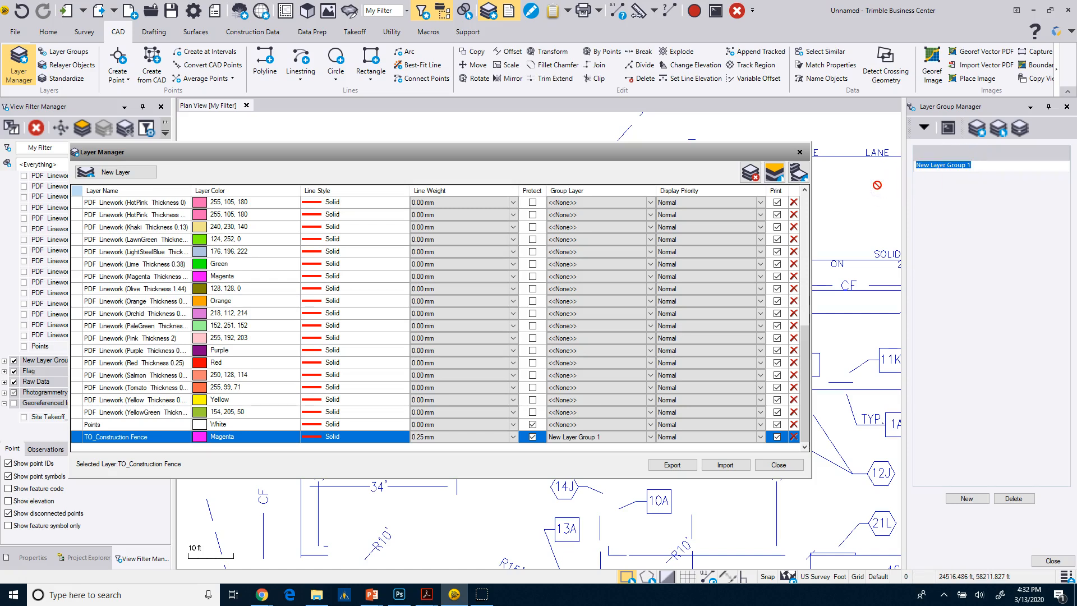
text(De)
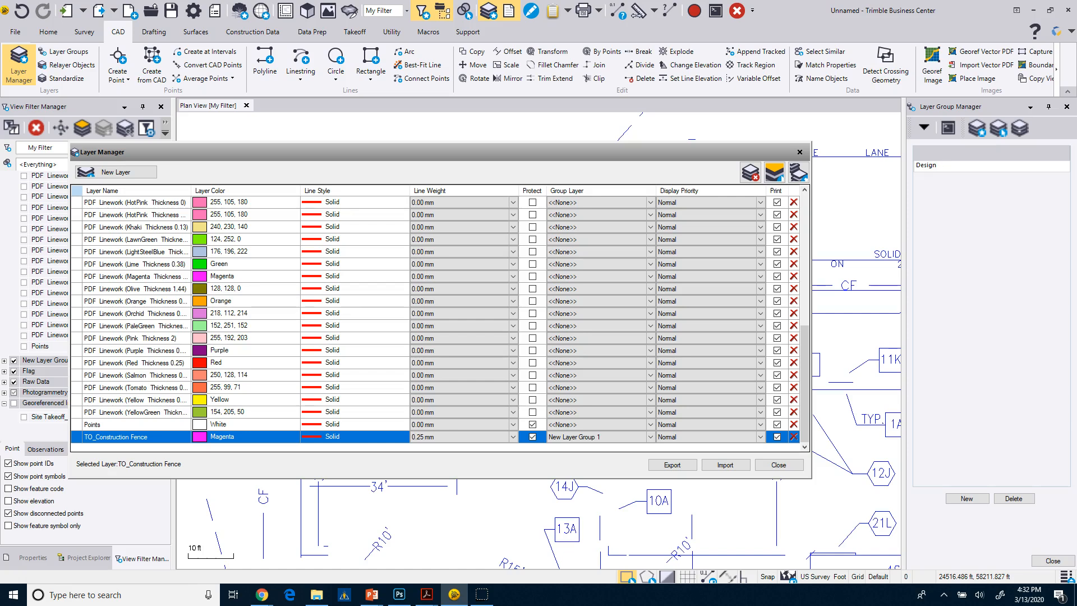
text(sign)
key(Return)
click(935, 166)
click(1052, 561)
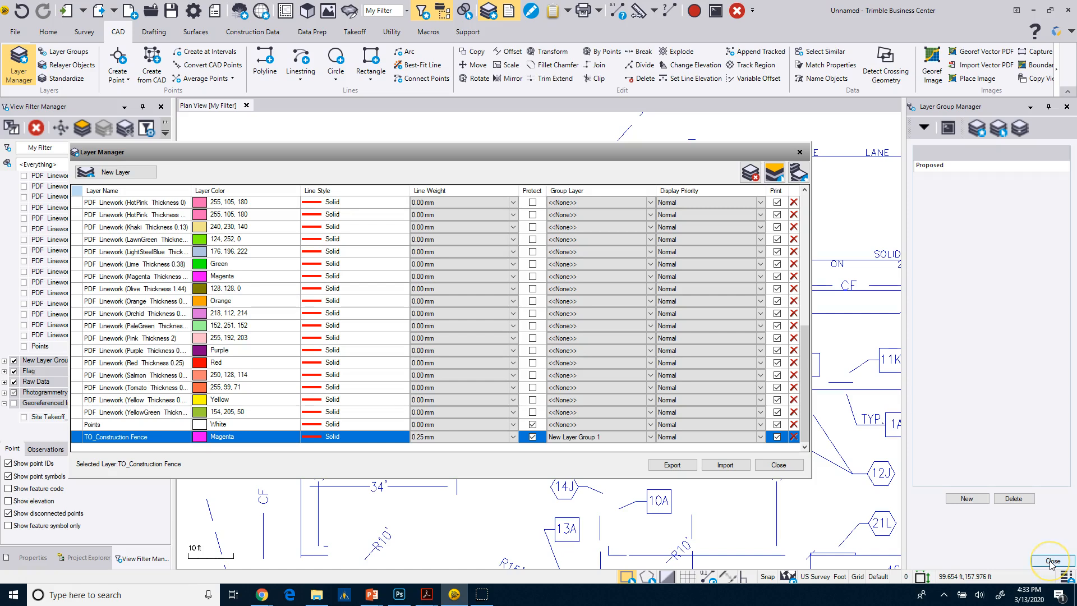
click(1050, 562)
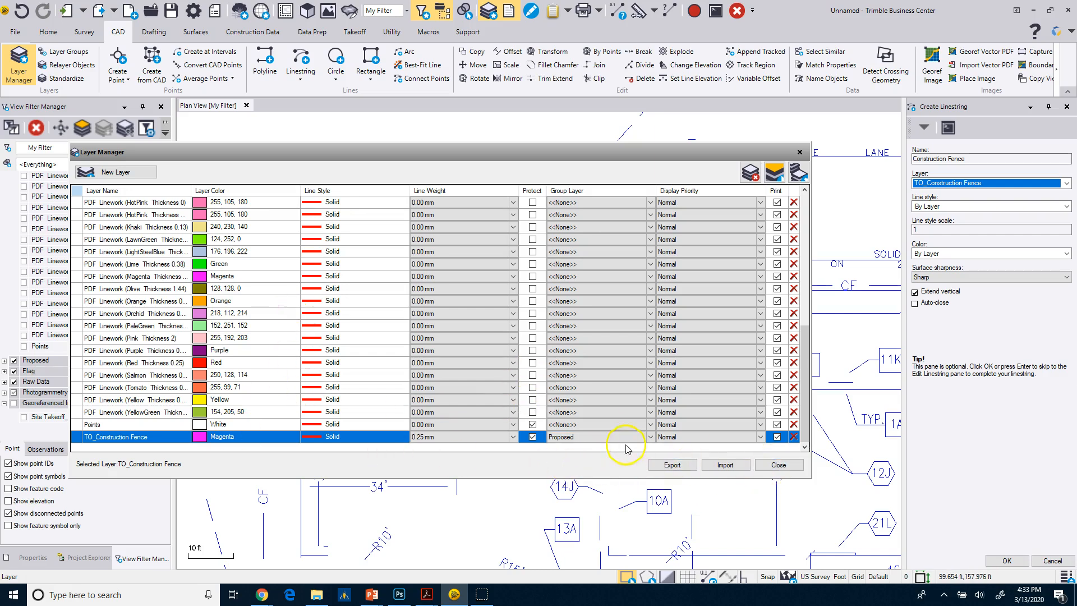
click(778, 466)
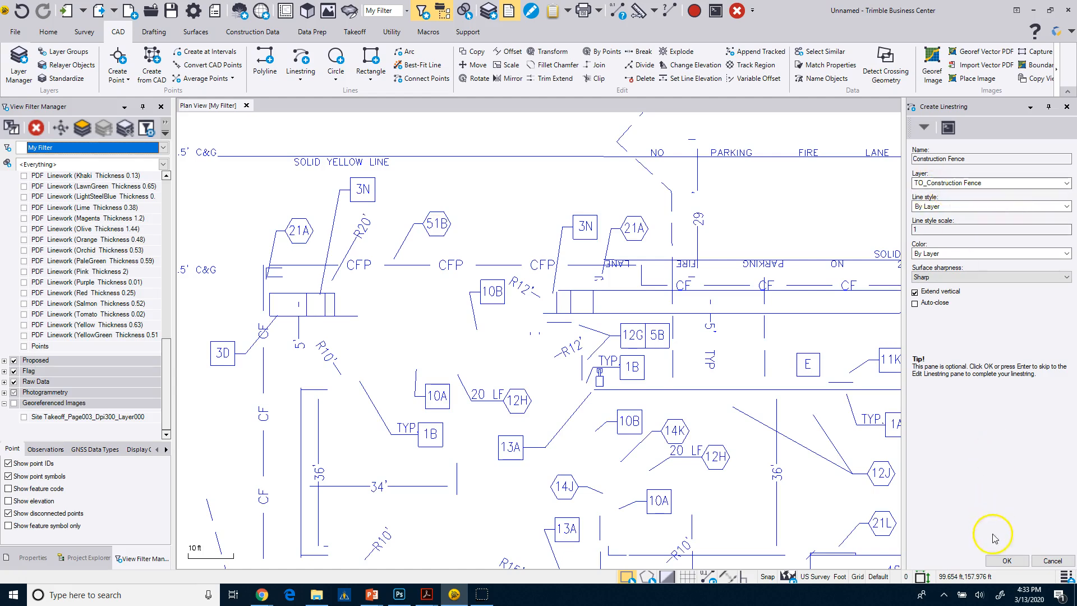
Create the Construction Fence linestring on the TO_Construction Fence layer, using Coordinate as the start point type
click(1005, 561)
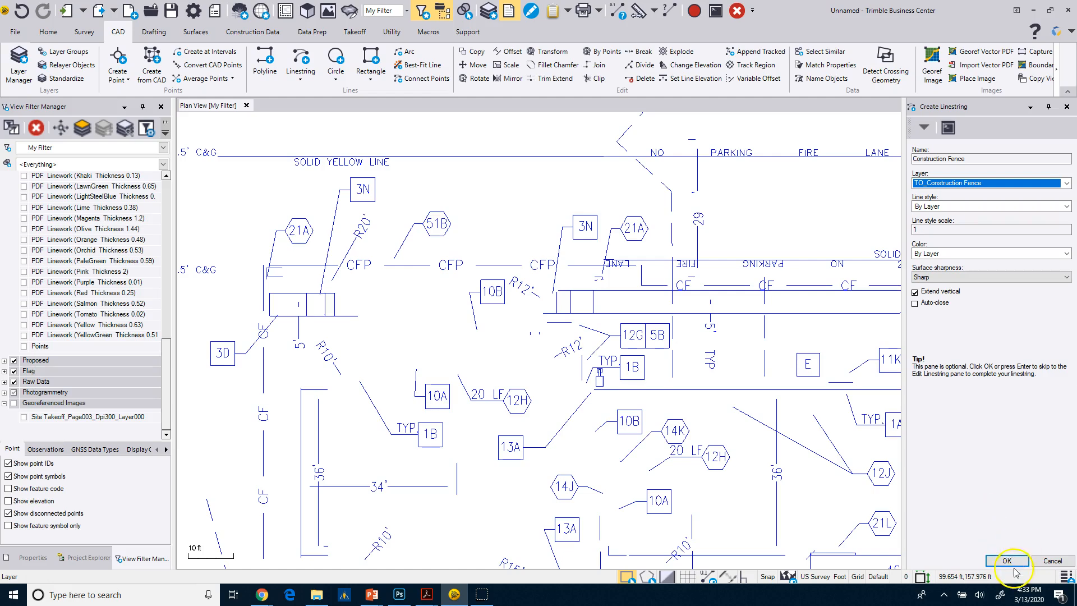
click(1007, 560)
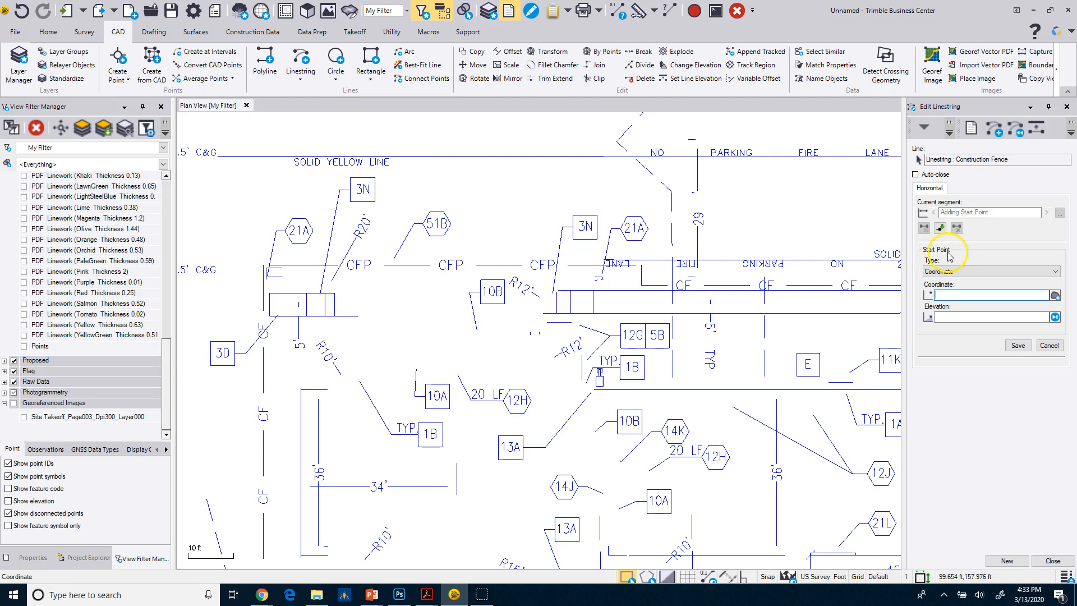
click(942, 272)
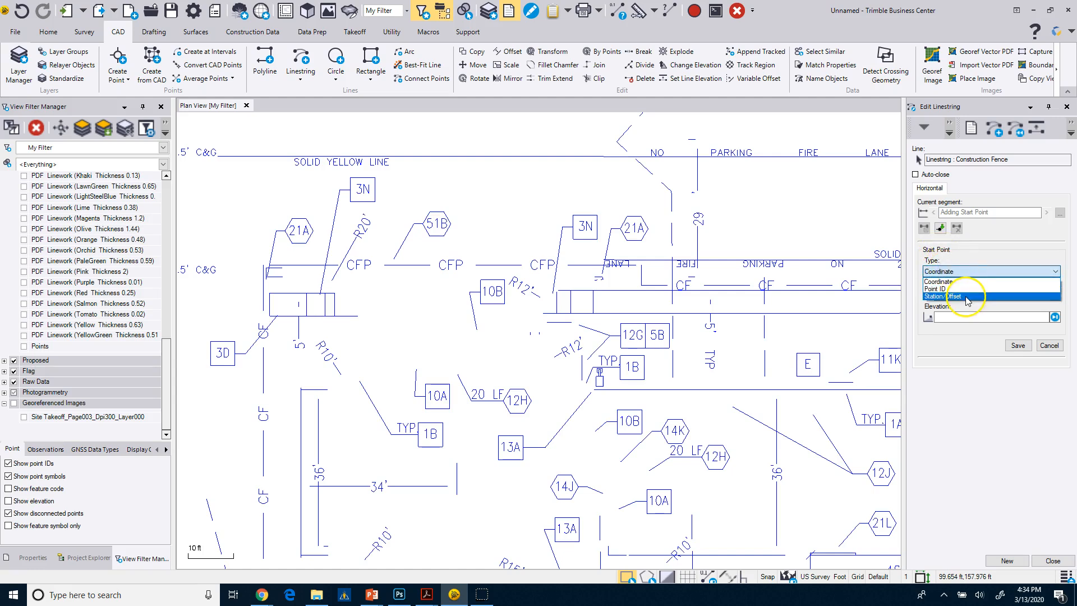
click(953, 272)
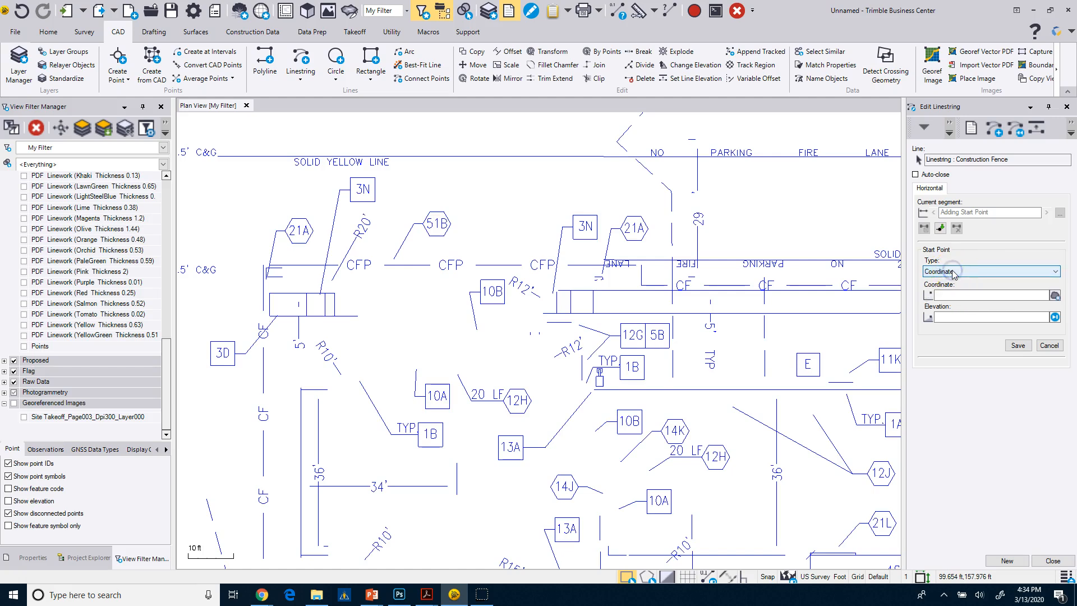
Place the linestring's start point at the upper end of the vertical CF line beside the 21A label, leaving the elevation empty
click(945, 294)
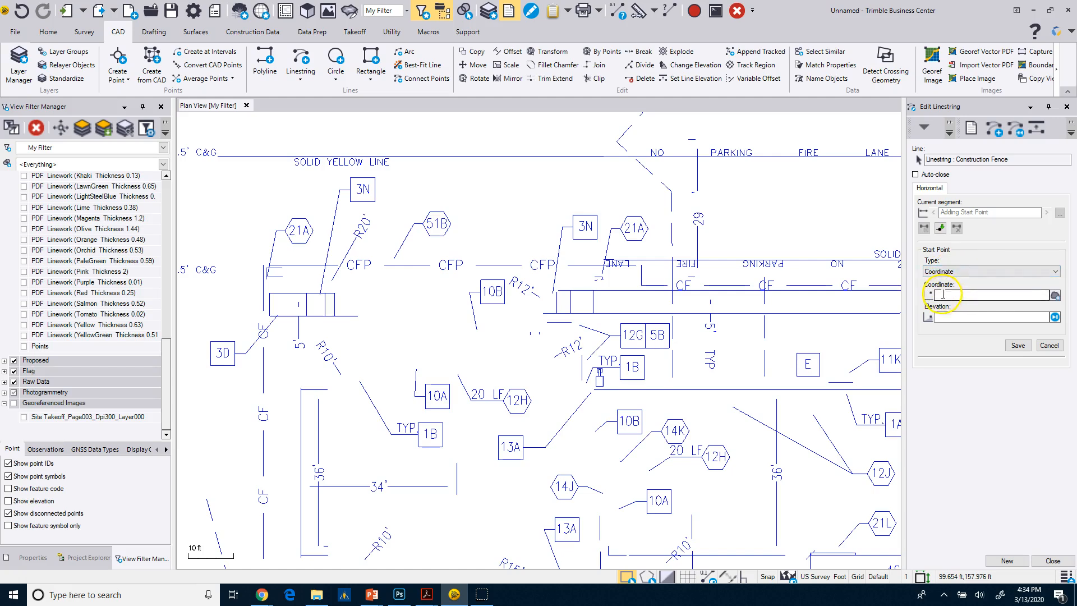
click(957, 294)
click(959, 320)
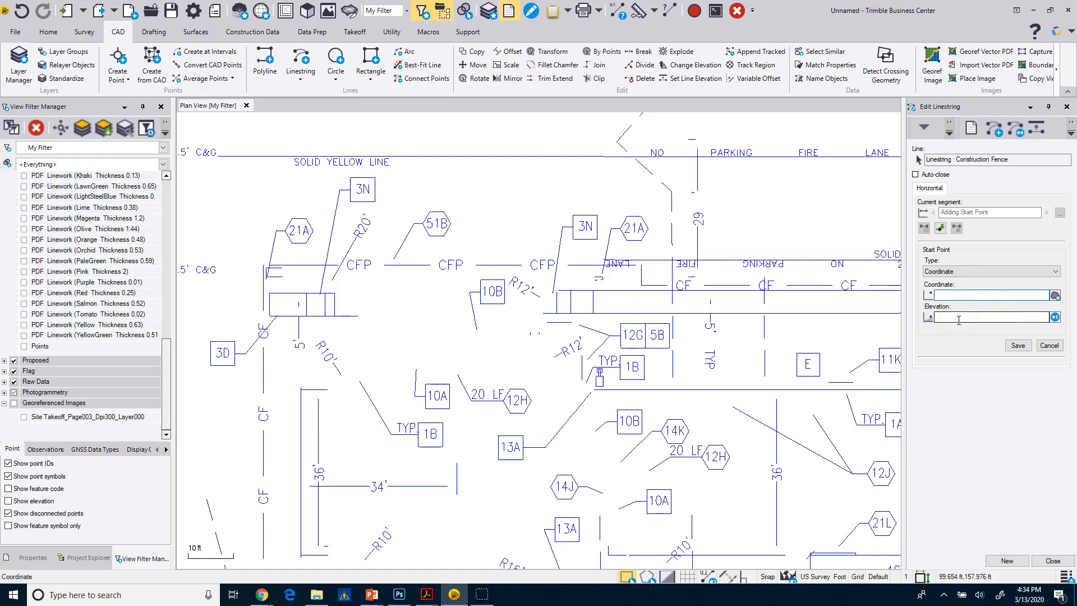
click(1054, 317)
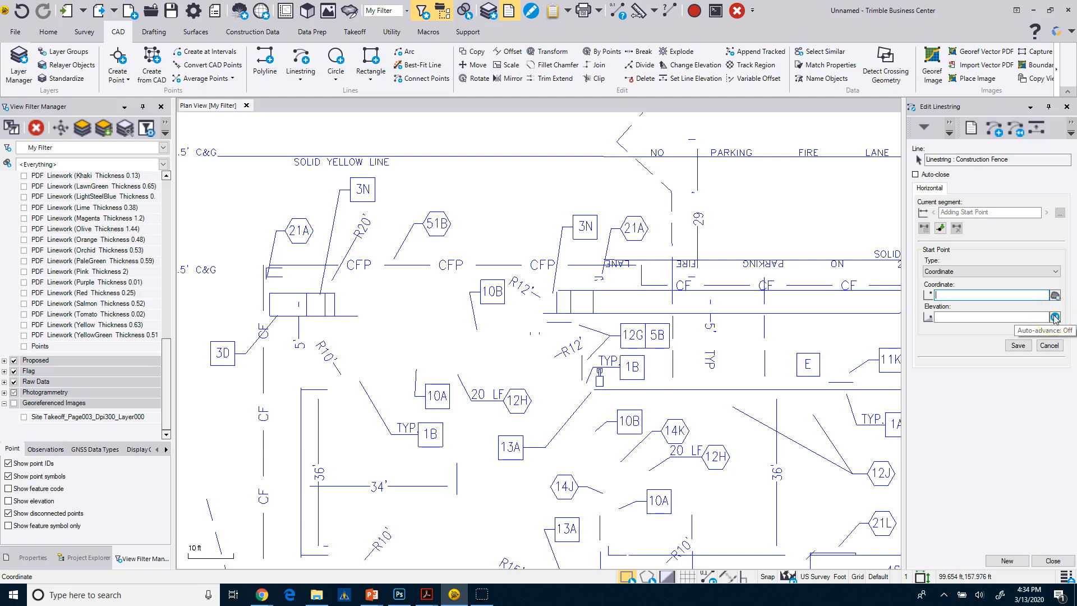
click(1055, 318)
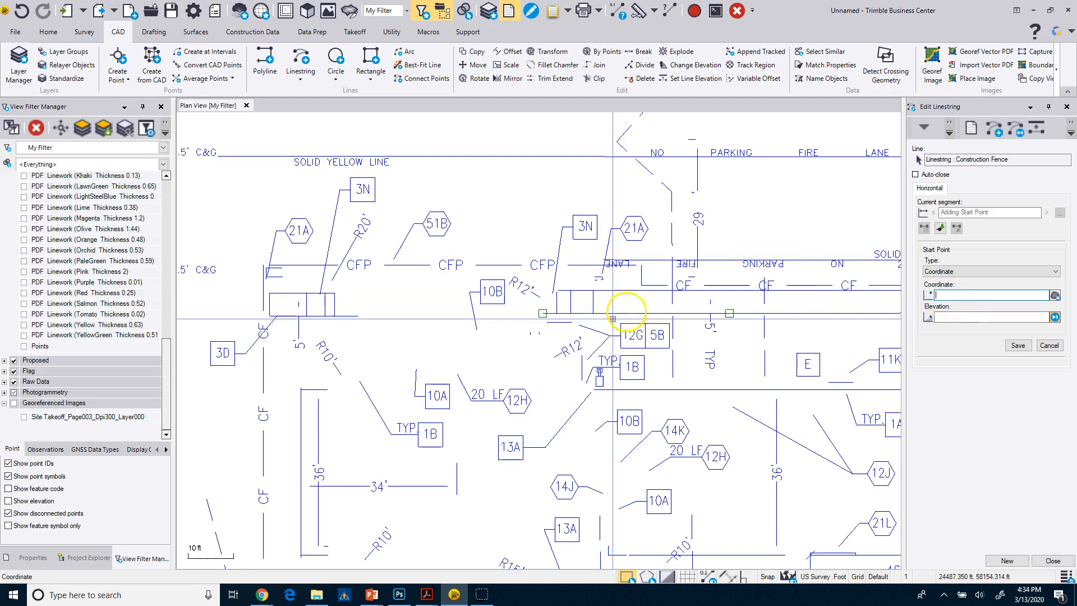
scroll(254, 260, up, 4)
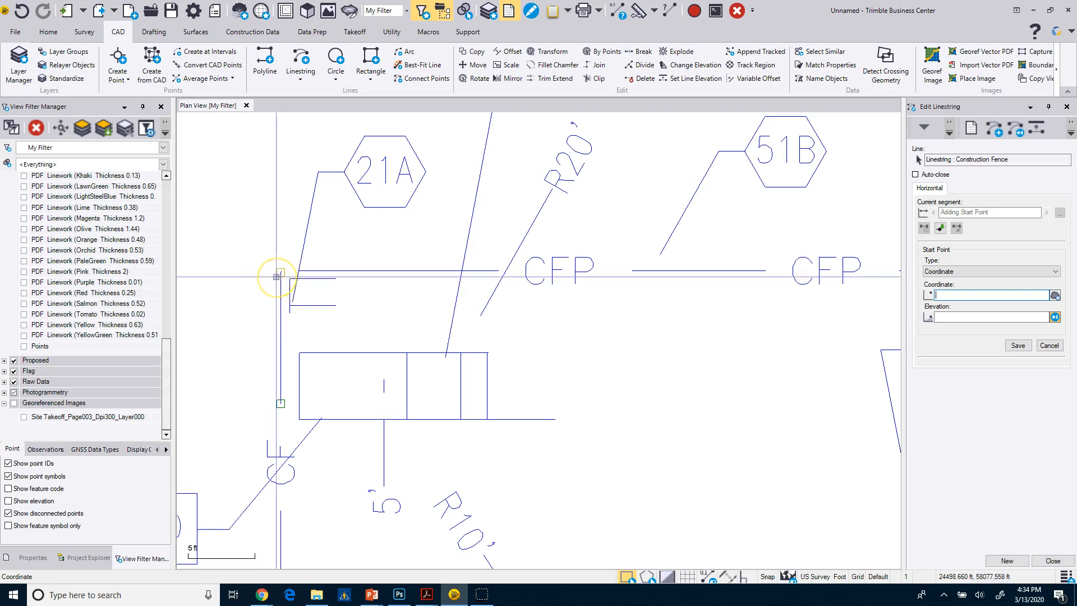
click(276, 277)
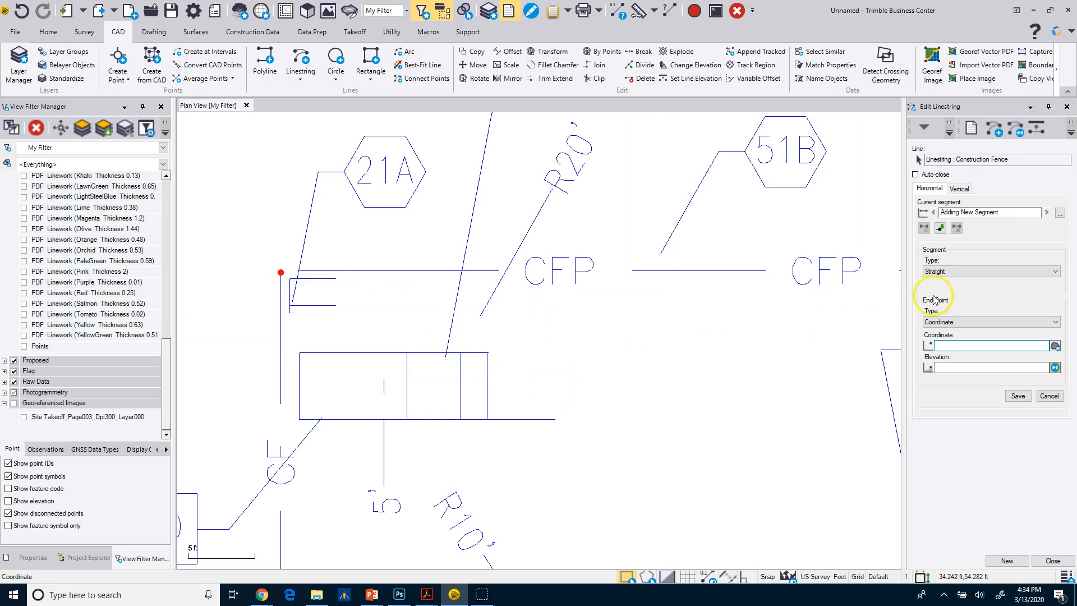
Add straight segments along the CFP gate line to its east end and down to the start of the CF line
scroll(521, 333, down, 4)
middle_drag(691, 356, 344, 337)
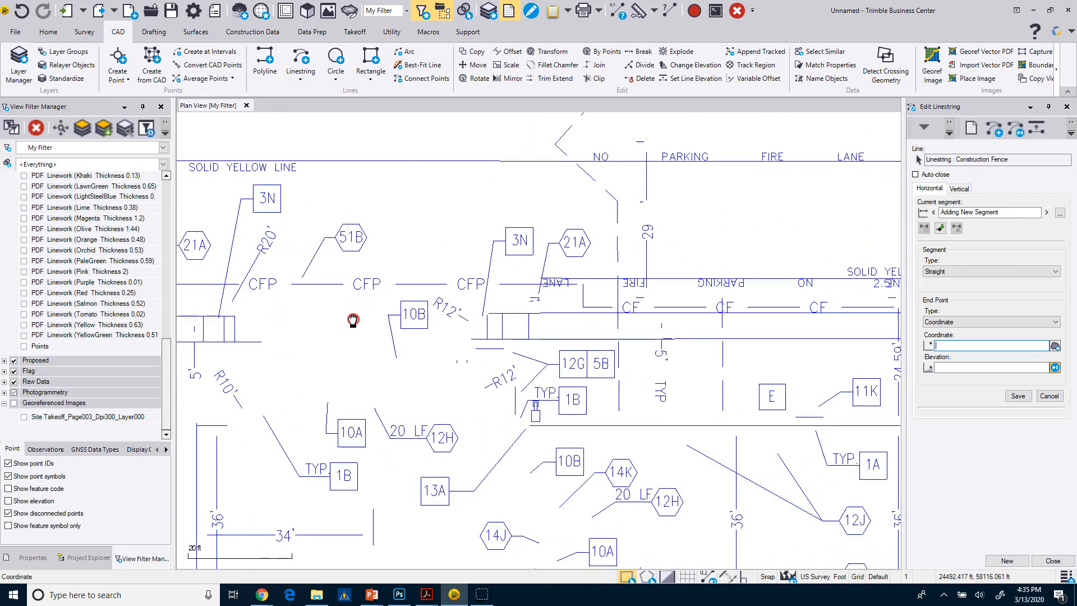
scroll(586, 284, up, 3)
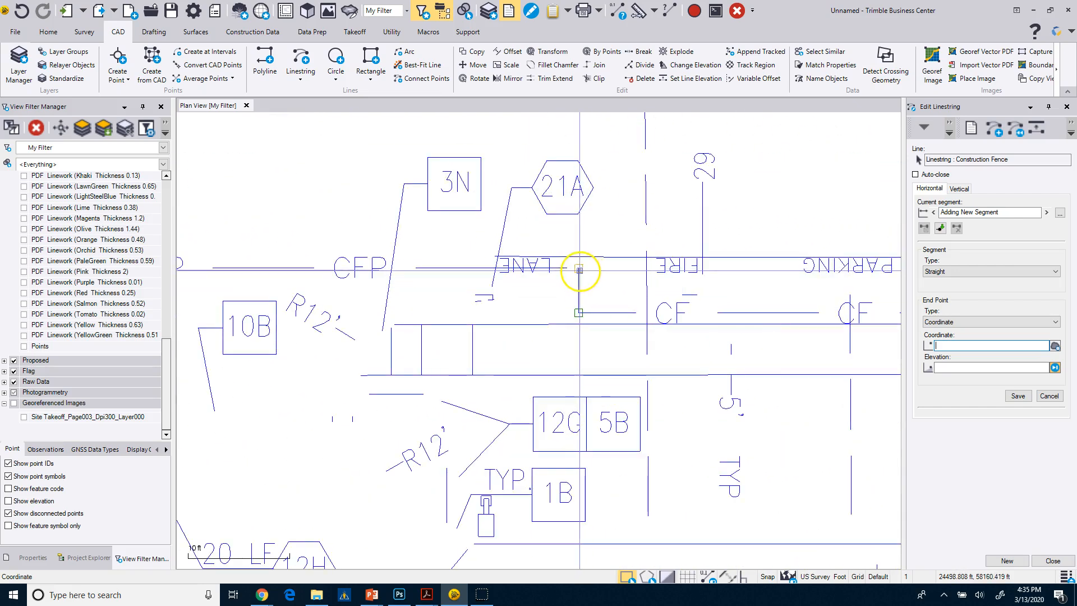
click(578, 269)
click(578, 312)
Extend the linestring east along the CF line to its first bend below the 72.85' dimension
scroll(503, 347, down, 3)
scroll(774, 356, up, 2)
middle_drag(774, 356, 513, 264)
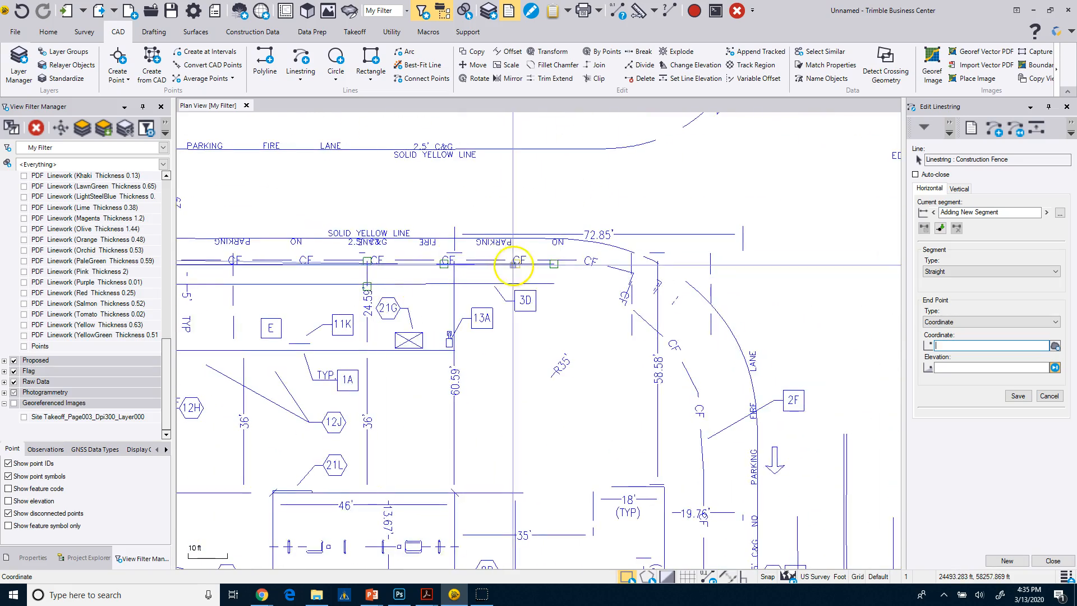
scroll(513, 265, up, 2)
click(654, 253)
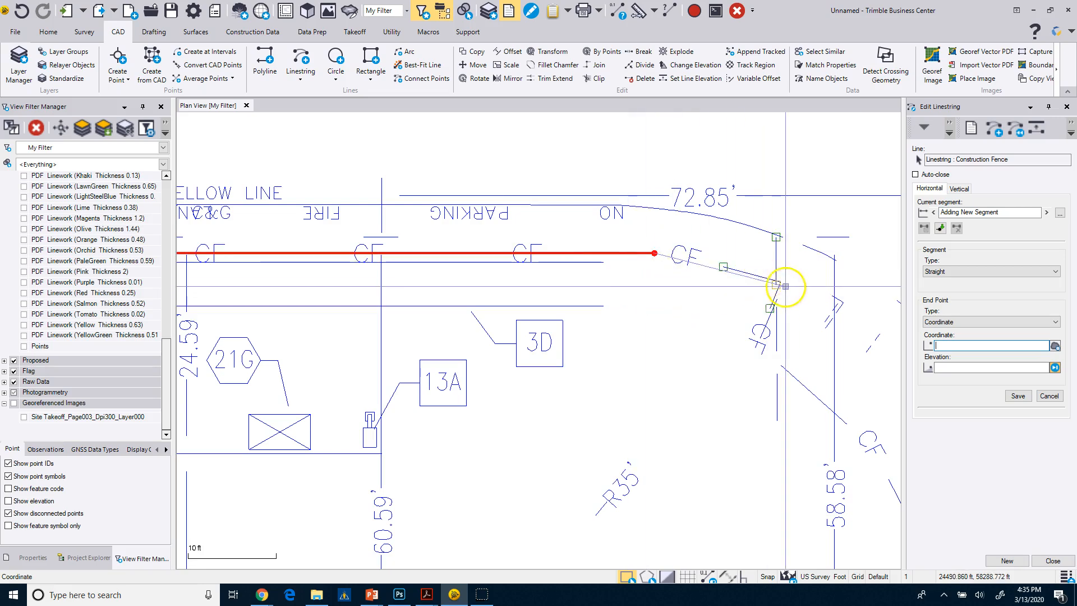
Trace the short CF jog at the northeast corner with three straight segments, ending at the start of the diagonal fence dash
scroll(781, 289, up, 3)
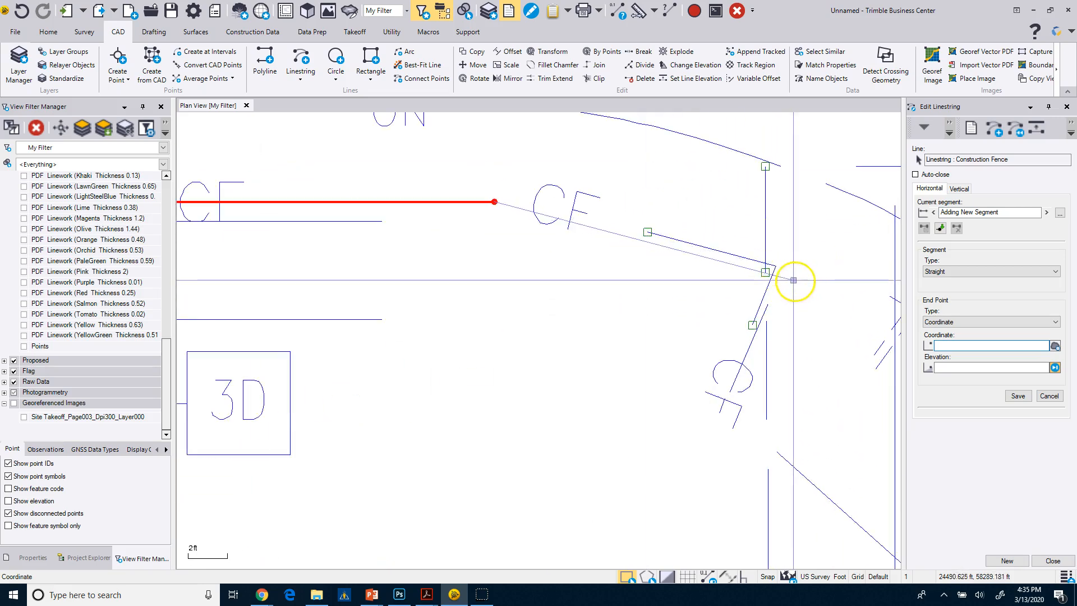
scroll(791, 285, down, 1)
mouse_move(791, 285)
middle_down()
mouse_move(739, 284)
mouse_move(676, 243)
middle_up()
click(665, 225)
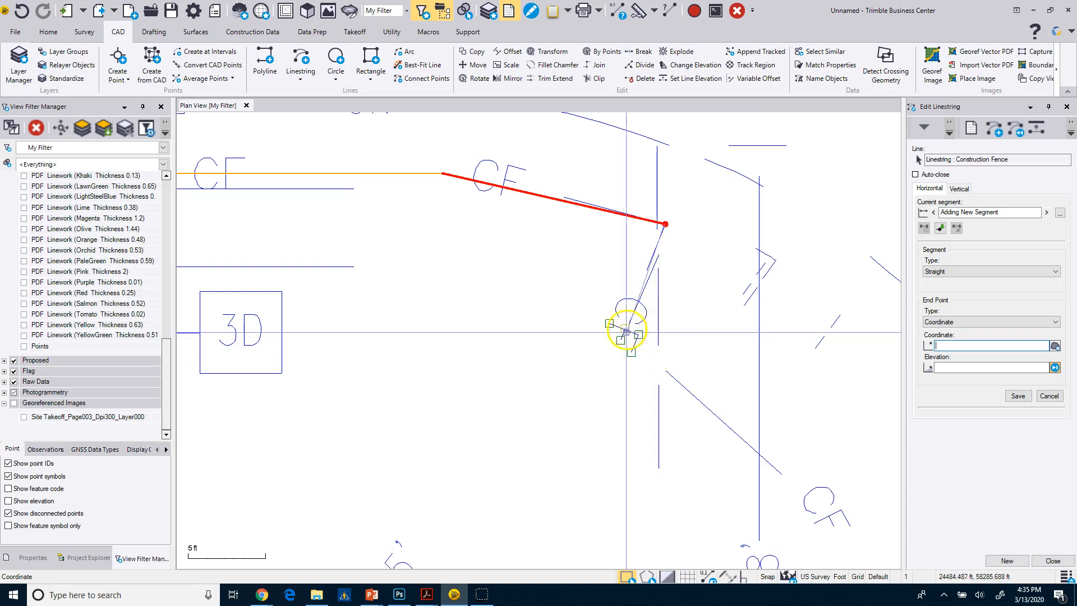
click(630, 322)
click(666, 371)
Continue the linestring along the diagonal CF dashes beside the 58.58' dimension to the bend where the fence turns south
scroll(675, 428, down, 1)
middle_drag(674, 428, 488, 202)
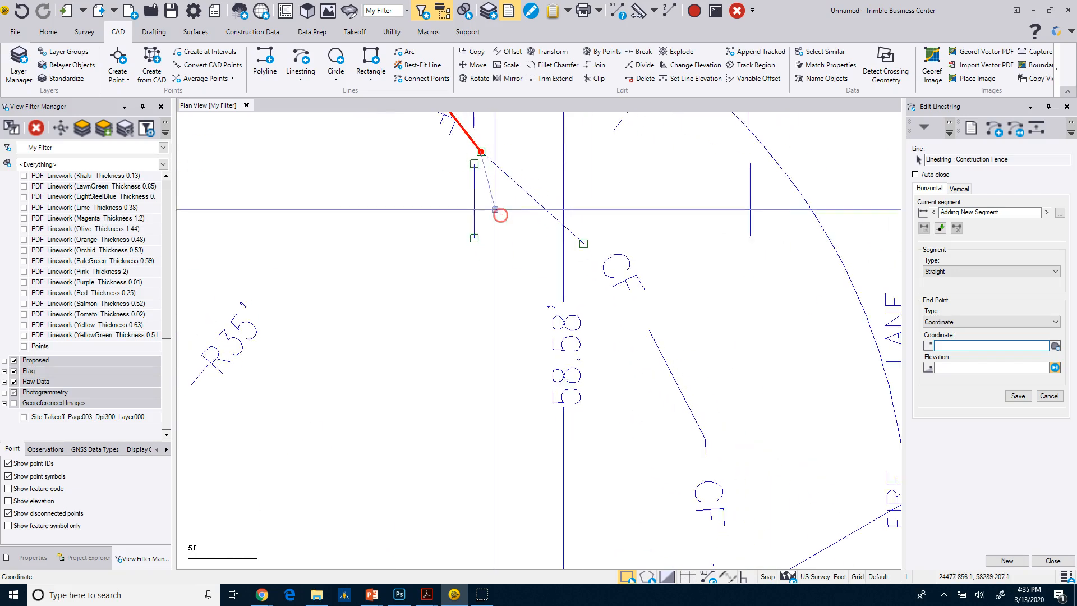
click(584, 242)
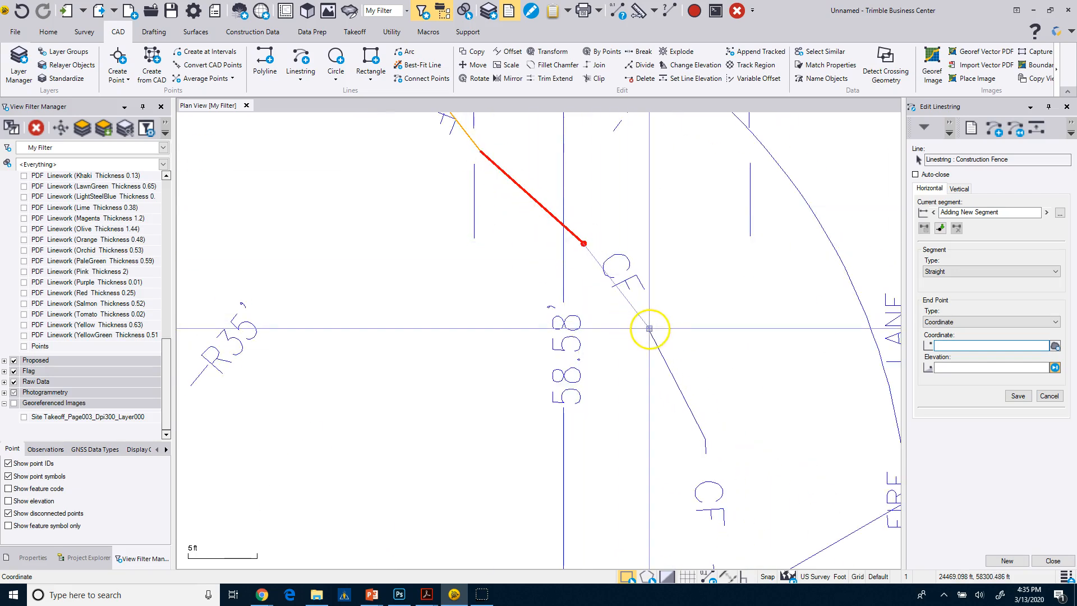
click(649, 330)
click(704, 438)
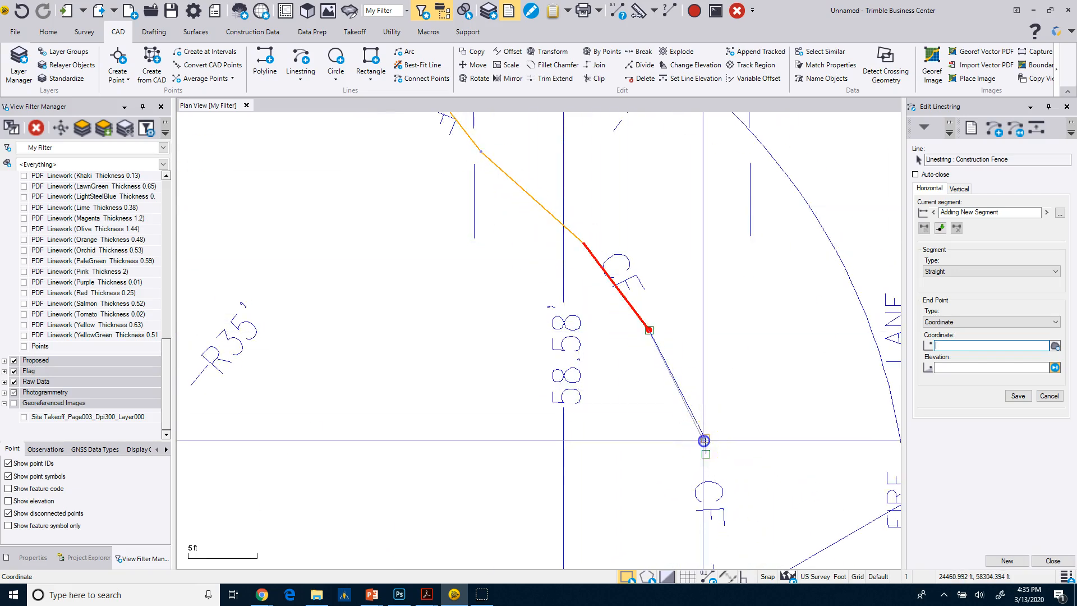
Extend the linestring down the long east CF run to the bend near the 27' dimension and on to the southeast corner
scroll(634, 449, down, 2)
middle_drag(632, 449, 531, 130)
click(572, 247)
scroll(506, 338, down, 2)
middle_drag(521, 467, 520, 285)
scroll(521, 287, down, 1)
middle_drag(496, 525, 521, 325)
middle_drag(509, 515, 527, 334)
middle_drag(531, 513, 533, 409)
scroll(564, 367, up, 4)
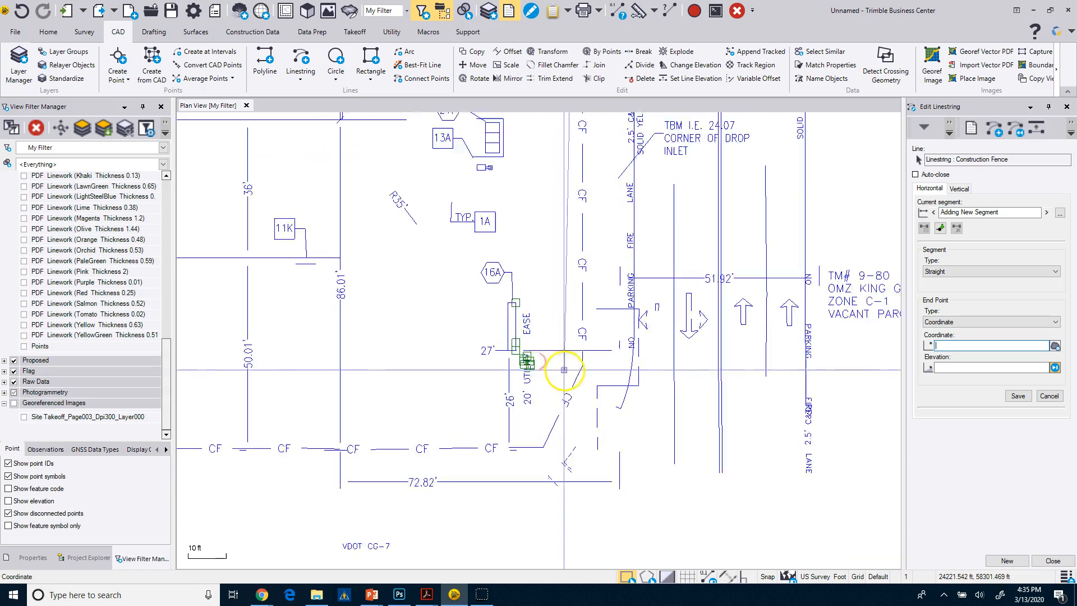
click(599, 360)
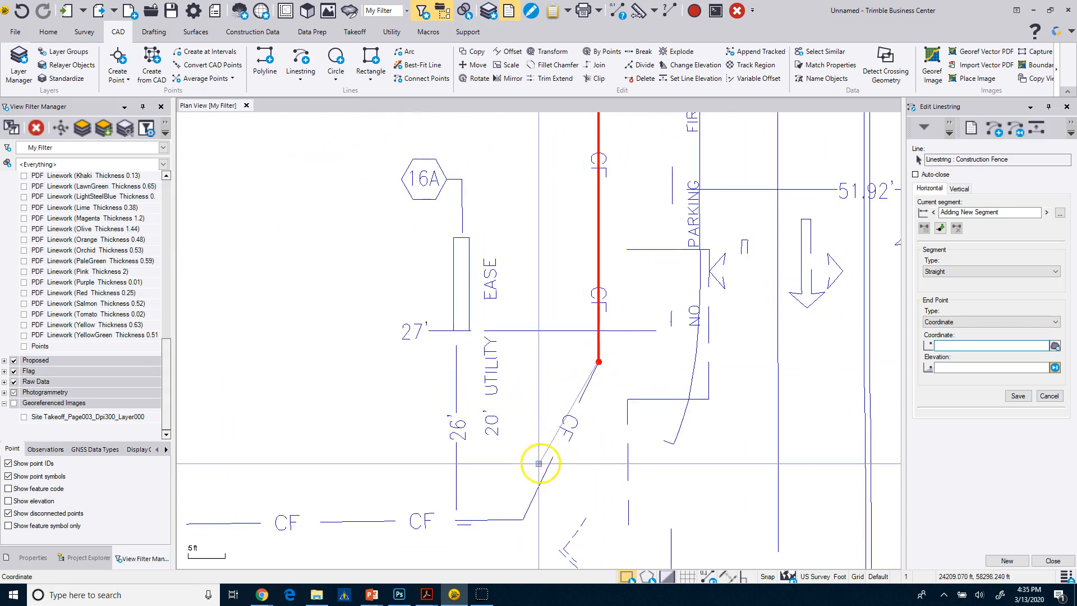
click(521, 519)
Add a straight segment west along the bottom CF run to the slight bend at the west end of the 72.82' dimension
middle_drag(440, 533, 764, 405)
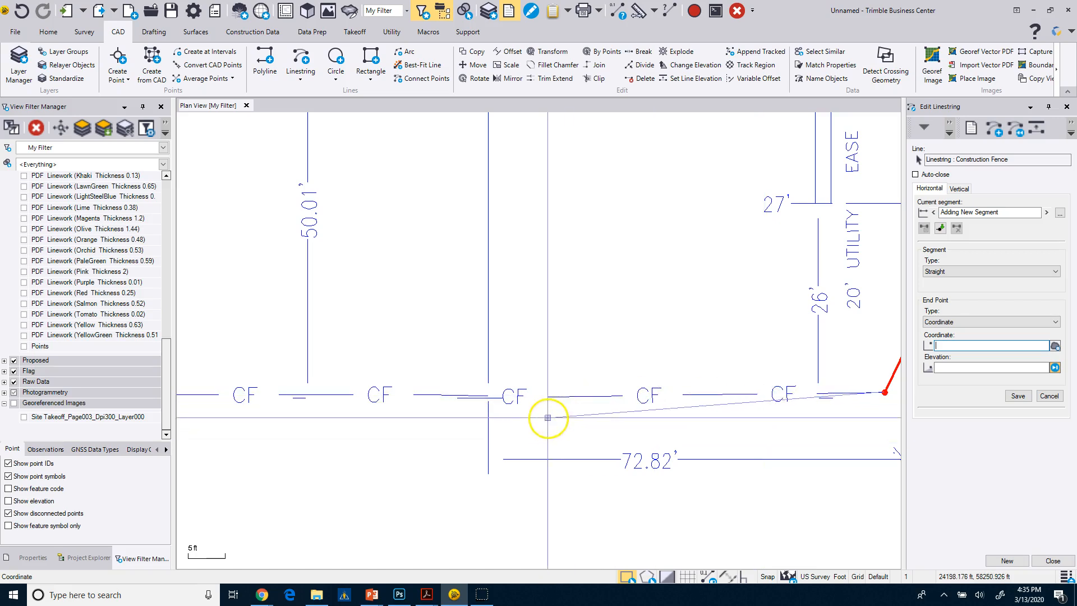
scroll(485, 399, up, 3)
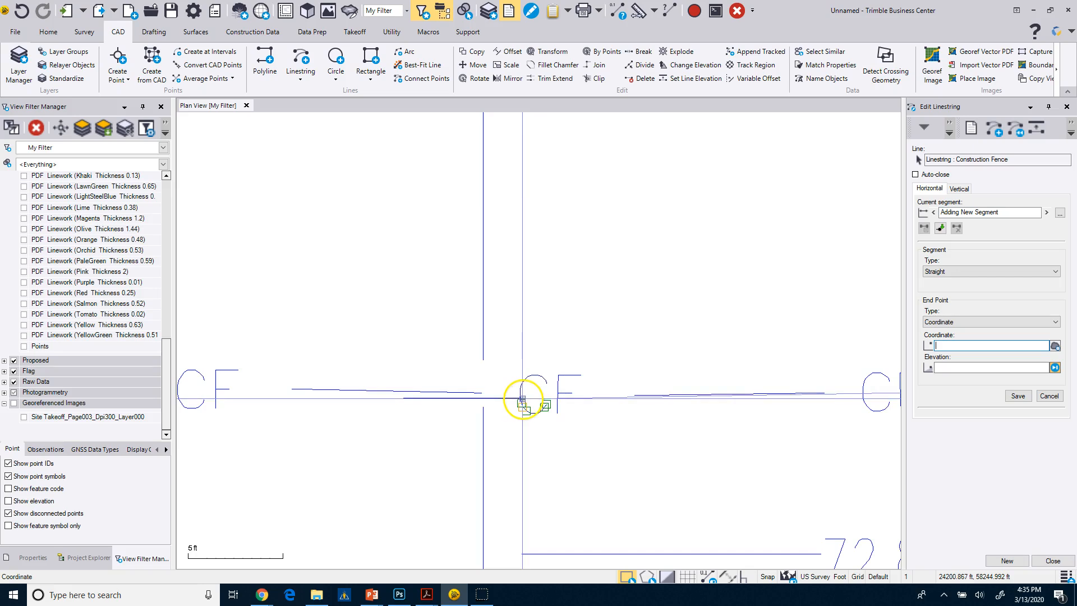
click(483, 394)
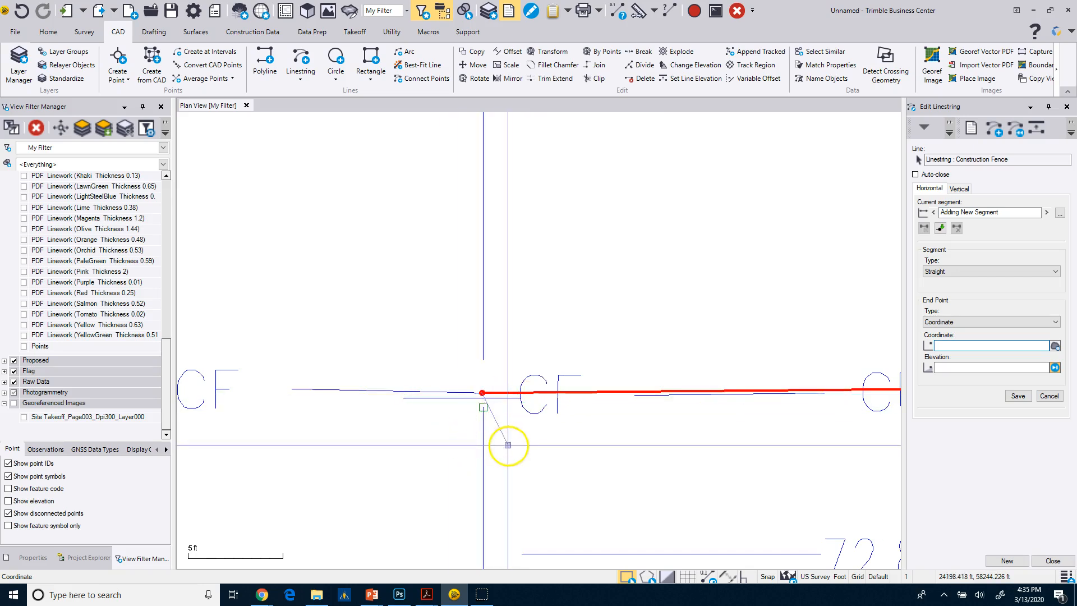
Extend the linestring west along the bottom CF run to the corner where the fence turns south into the small notch
scroll(509, 442, down, 3)
middle_drag(577, 471, 590, 427)
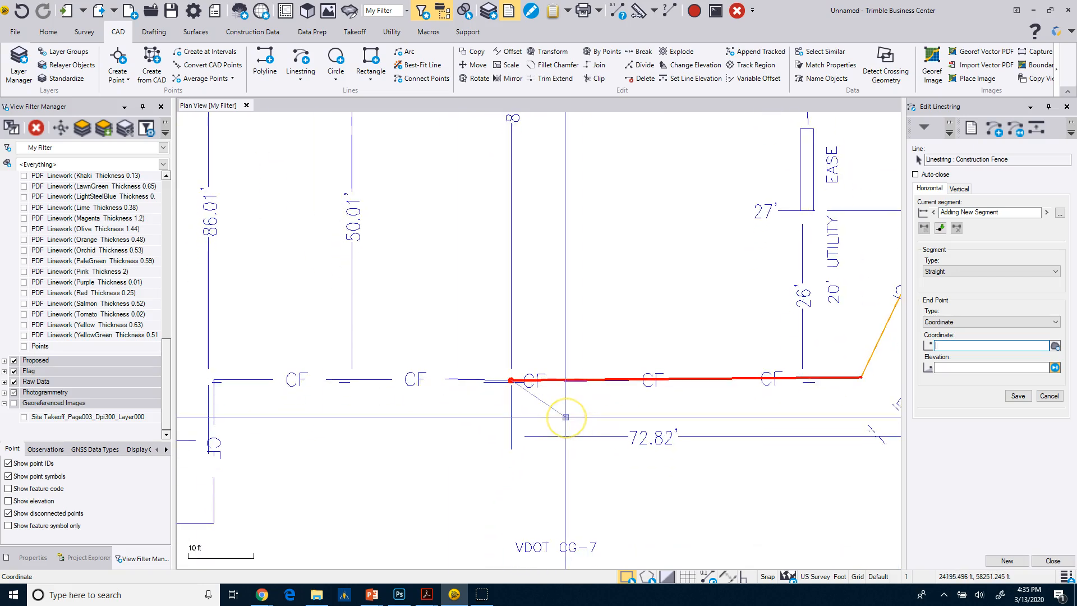
middle_drag(302, 380, 581, 346)
scroll(470, 370, up, 3)
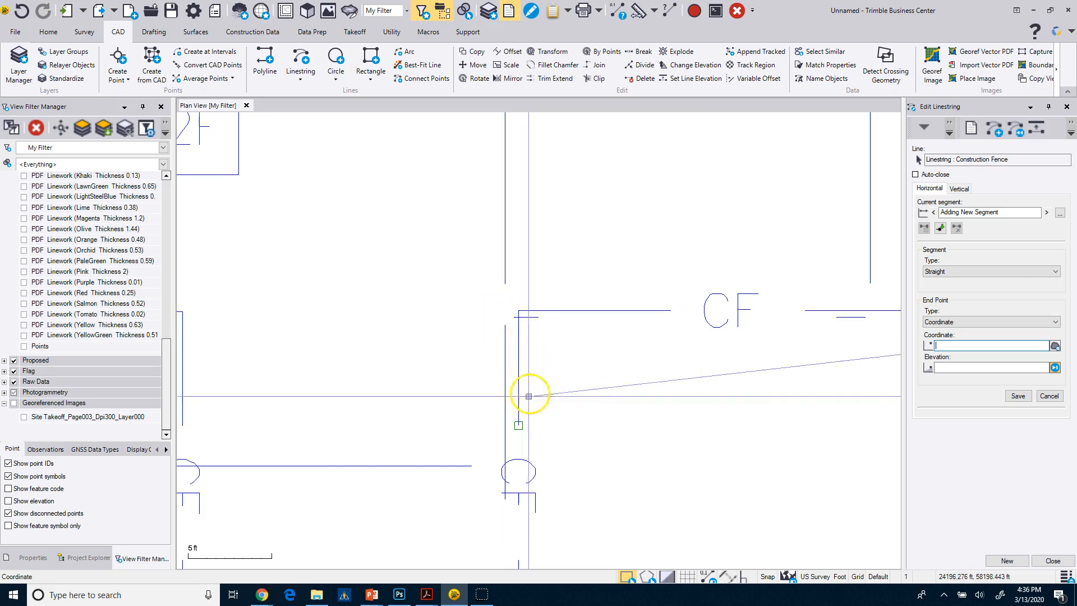
click(514, 316)
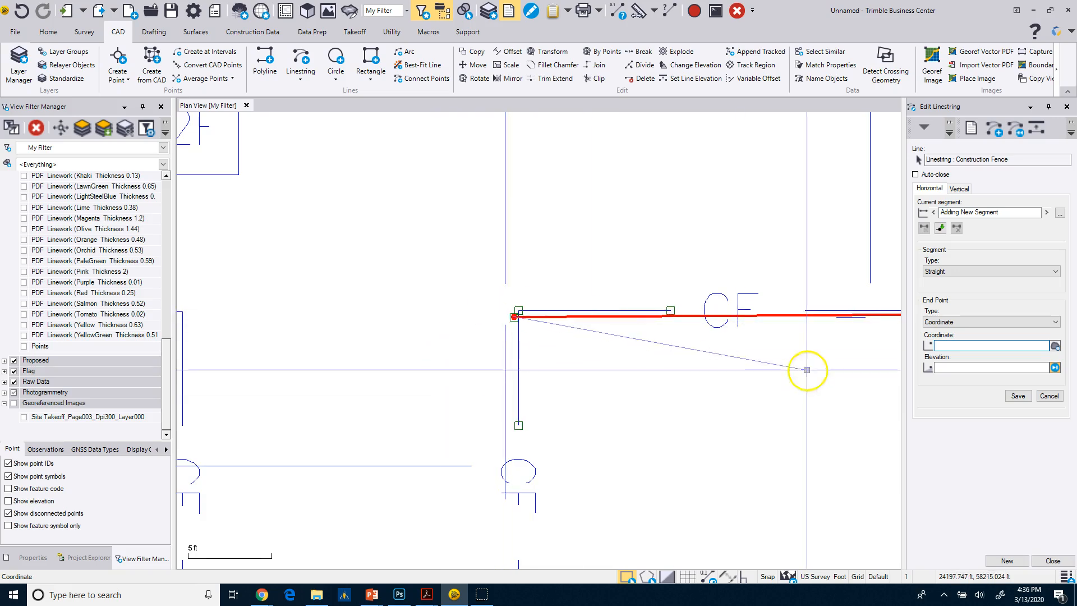
middle_drag(687, 387, 626, 351)
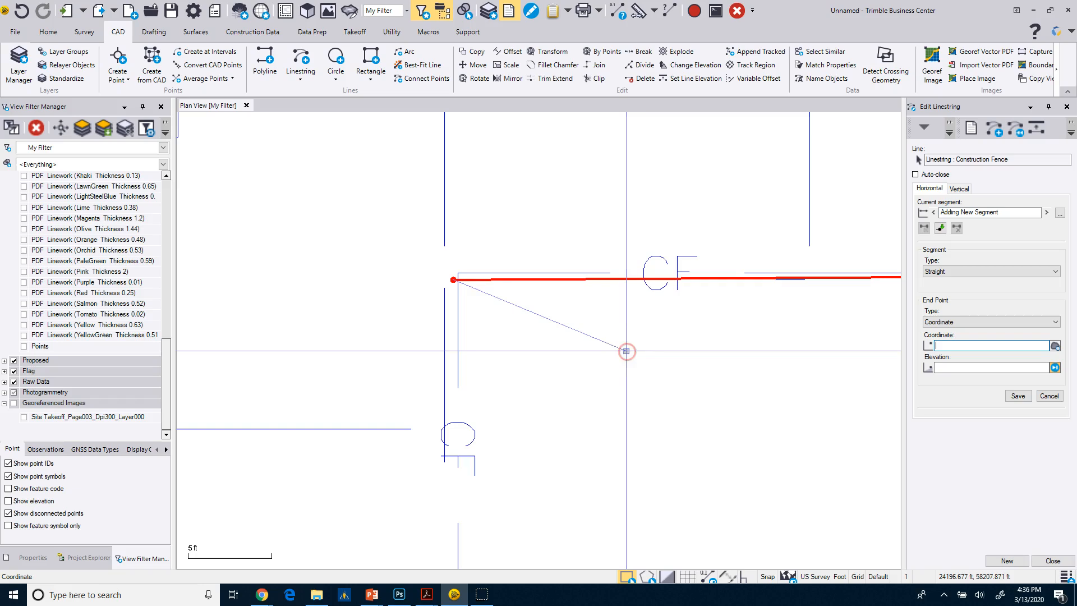
Stop adding segments and re-pick the end point of segment 14 exactly on the CF corner
click(1049, 396)
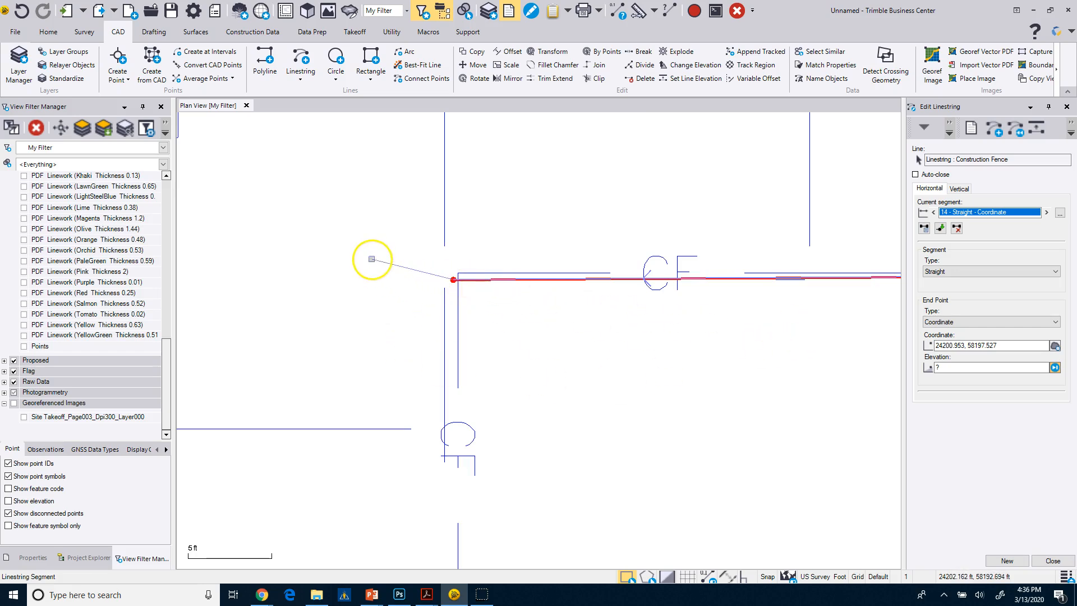
click(355, 240)
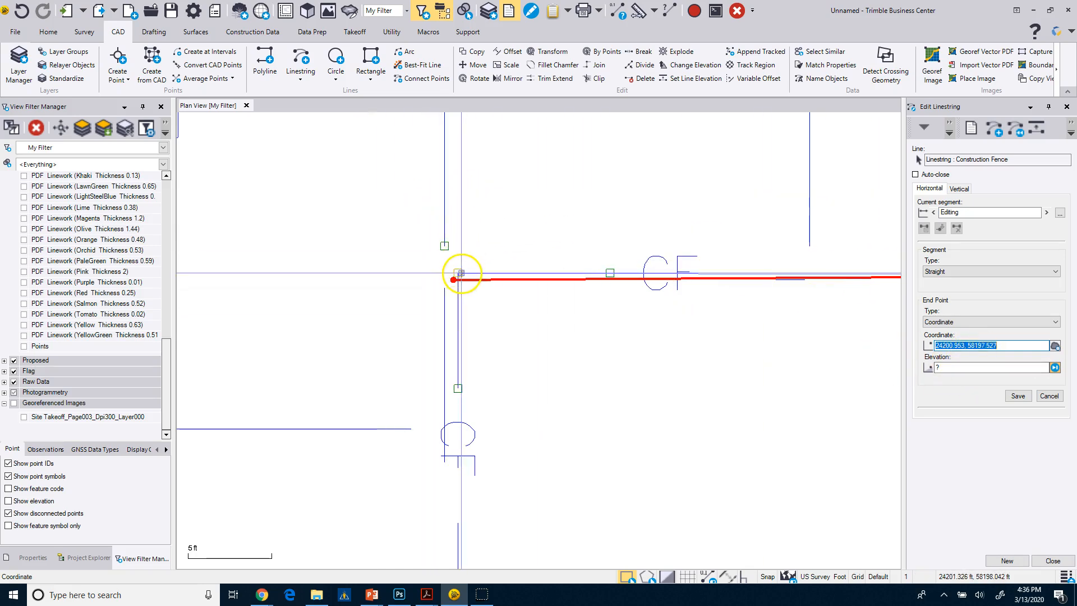
click(458, 273)
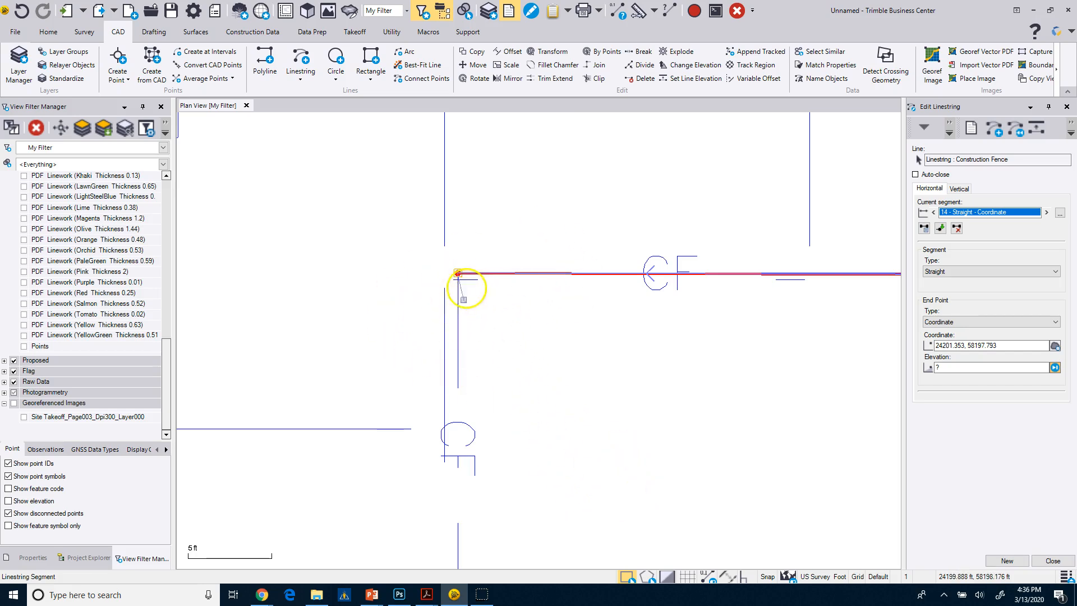
Resume adding segments and trace the small CF notch south, west and back north with three straight segments
scroll(463, 309, down, 2)
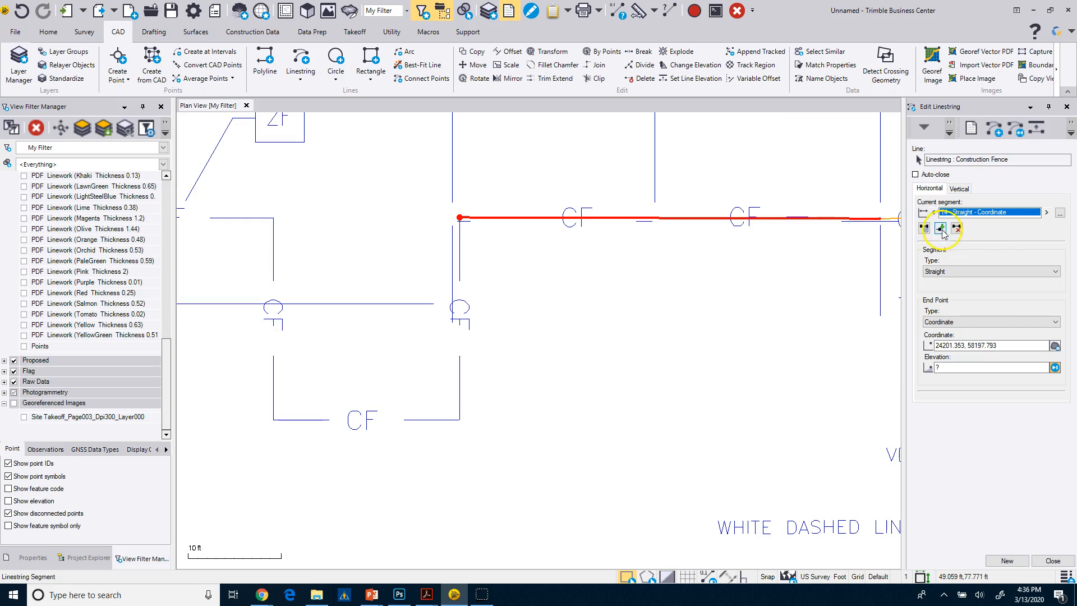
click(941, 228)
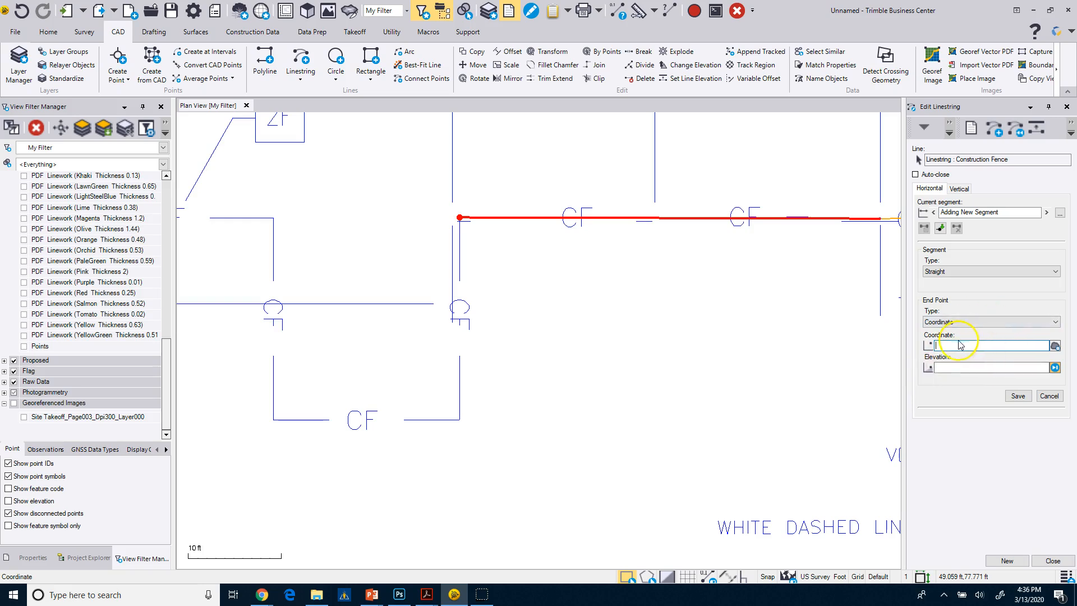
click(459, 419)
click(274, 420)
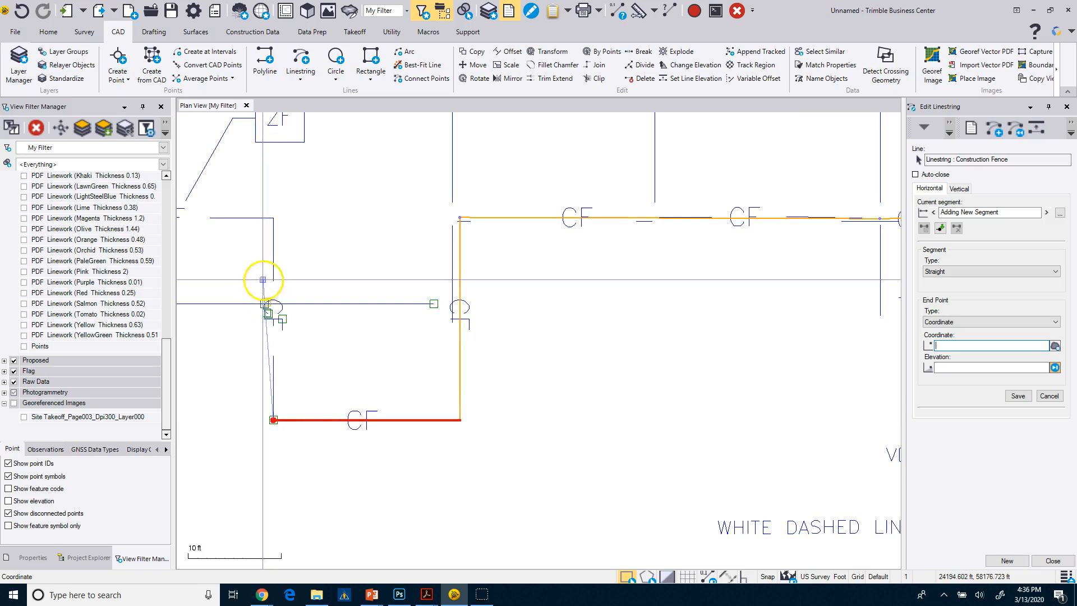
click(273, 212)
Continue the linestring along the stepped CF run west past callout 2F, north, and west again to the southwest corner
scroll(250, 282, down, 2)
middle_drag(250, 282, 445, 307)
click(459, 257)
scroll(458, 258, down, 2)
scroll(449, 257, up, 2)
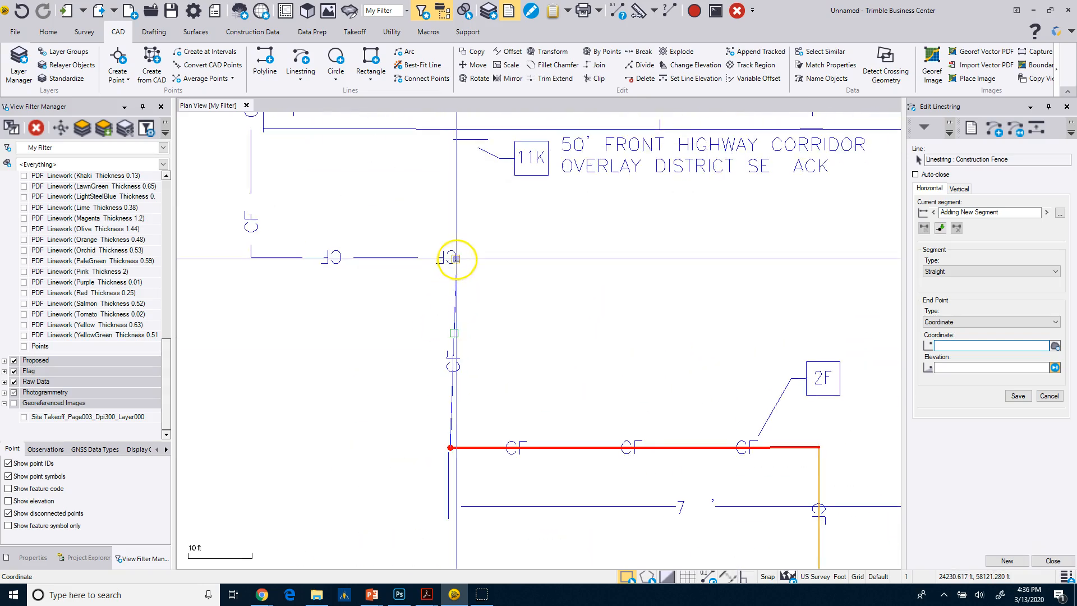
click(456, 259)
click(252, 257)
Extend the linestring north along the west CF run to the jog, and add the short segment east across it
middle_drag(300, 202, 428, 479)
scroll(428, 478, down, 2)
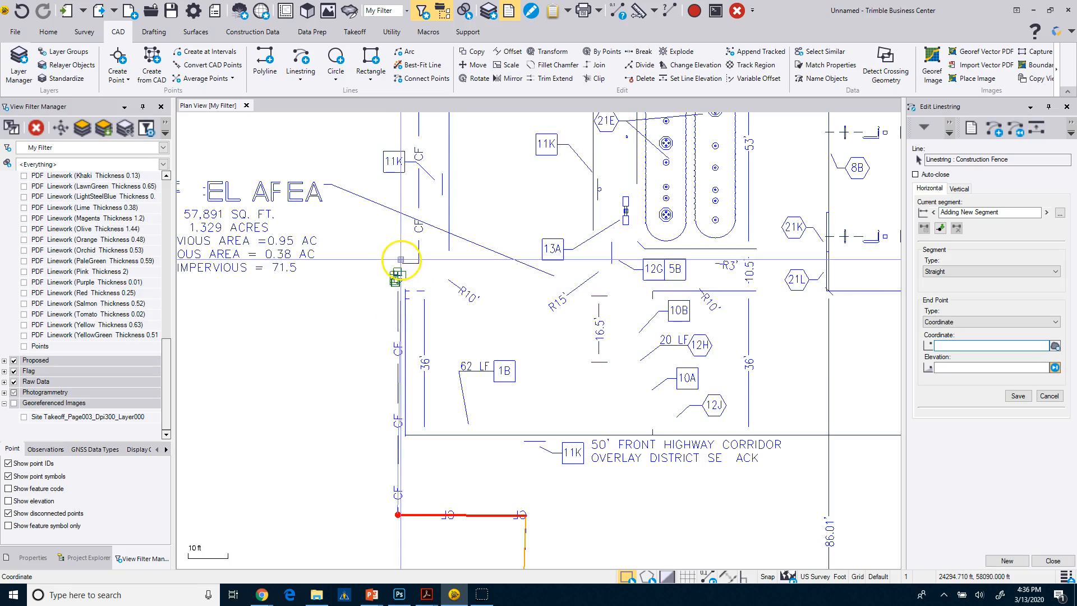
scroll(397, 262, up, 1)
scroll(397, 261, up, 3)
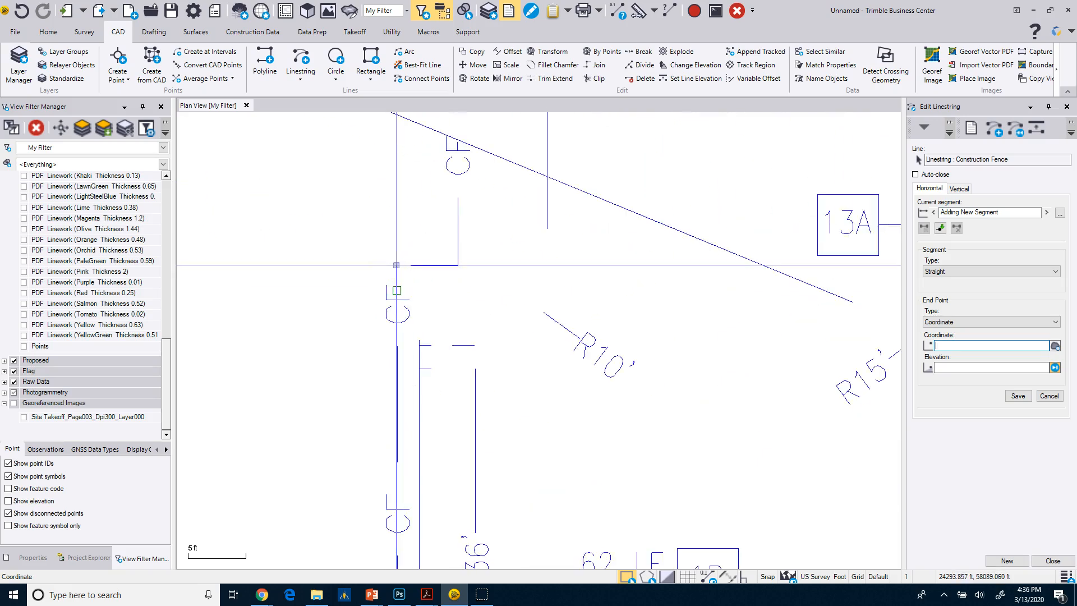
click(396, 266)
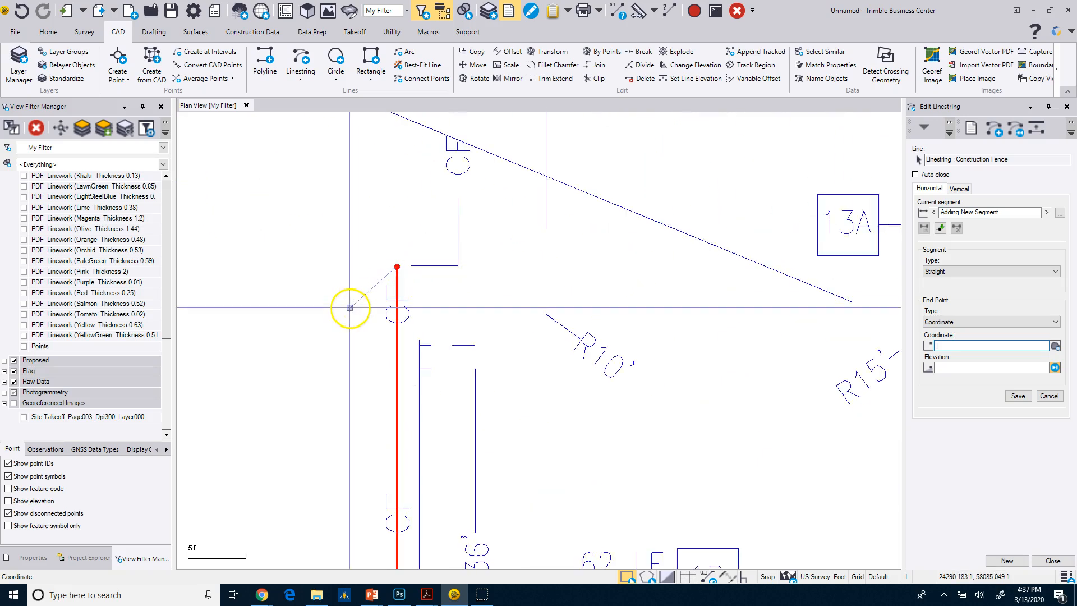
click(461, 267)
Extend the linestring north up the long CF run to the corner above callout 11K, and west to the next CF label
scroll(415, 342, down, 2)
scroll(415, 342, down, 5)
scroll(415, 222, up, 3)
scroll(415, 220, up, 4)
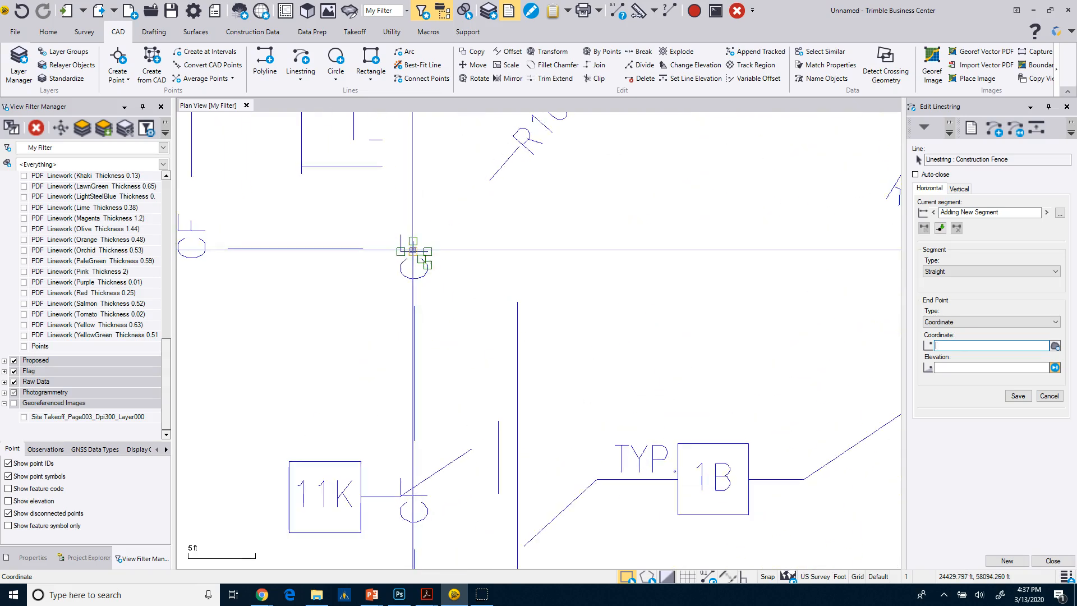
click(413, 249)
middle_drag(224, 258, 399, 271)
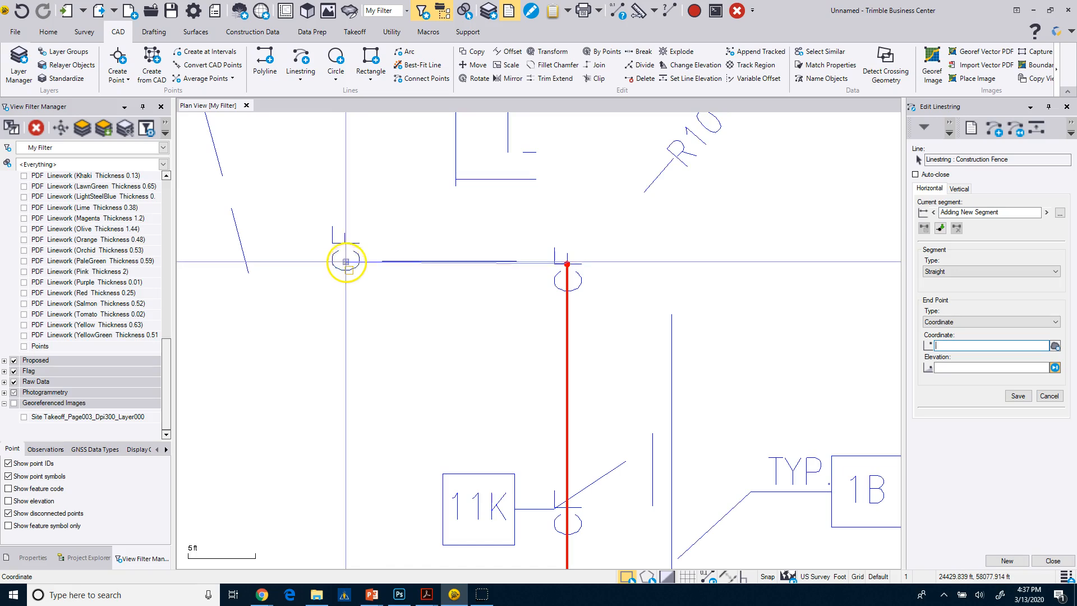
click(349, 268)
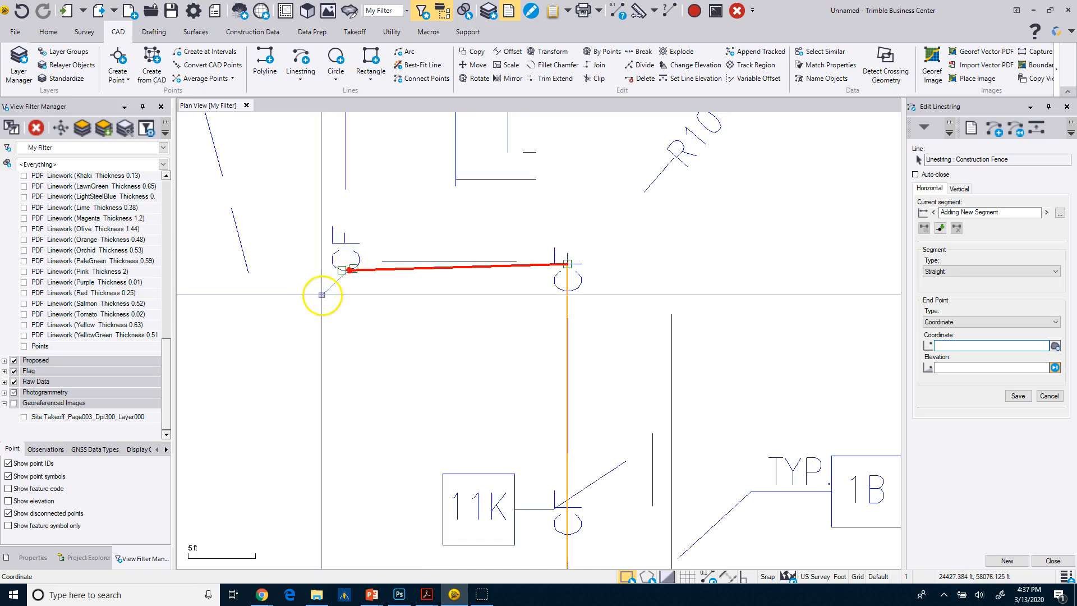
Add a stray diagonal segment southwest of the CF label, stop adding segments, and delete that extra segment 25
click(320, 296)
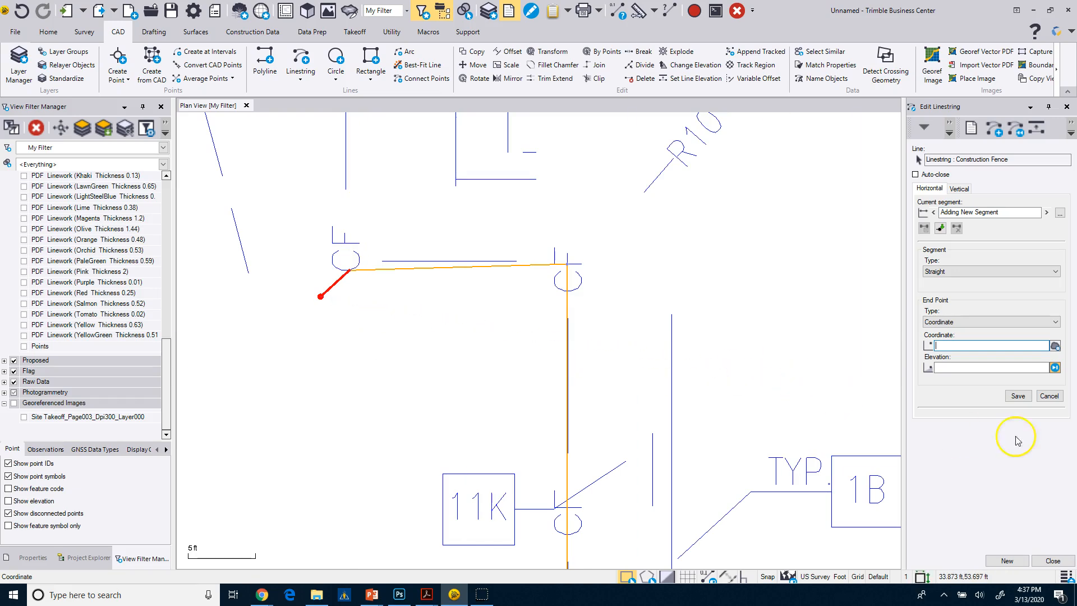
click(1048, 397)
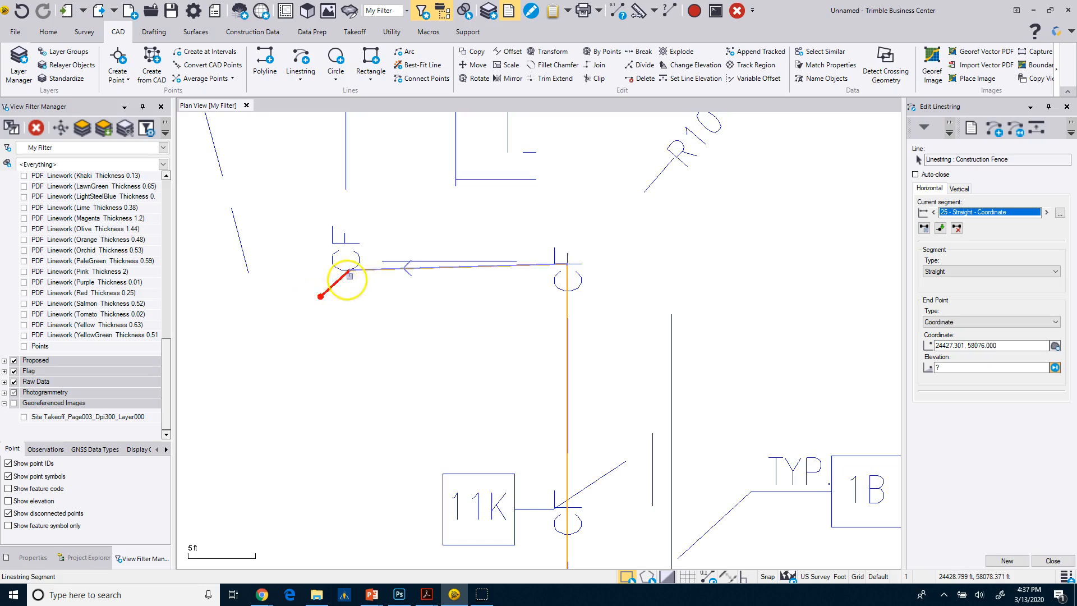
click(957, 228)
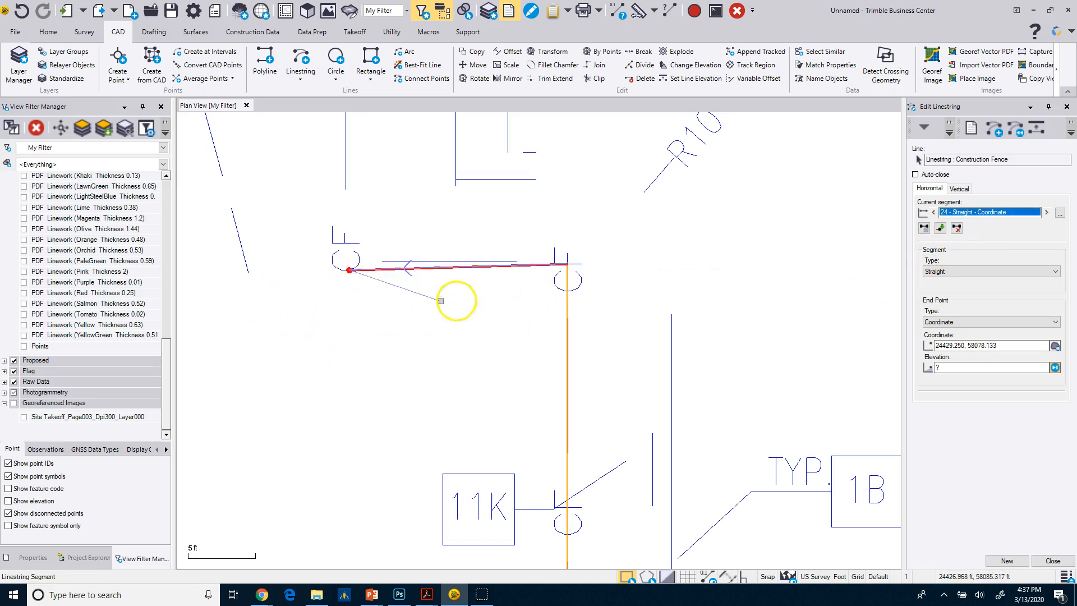
Re-pick the end point of segment 24 in line with the CF dashes at the west corner
click(303, 290)
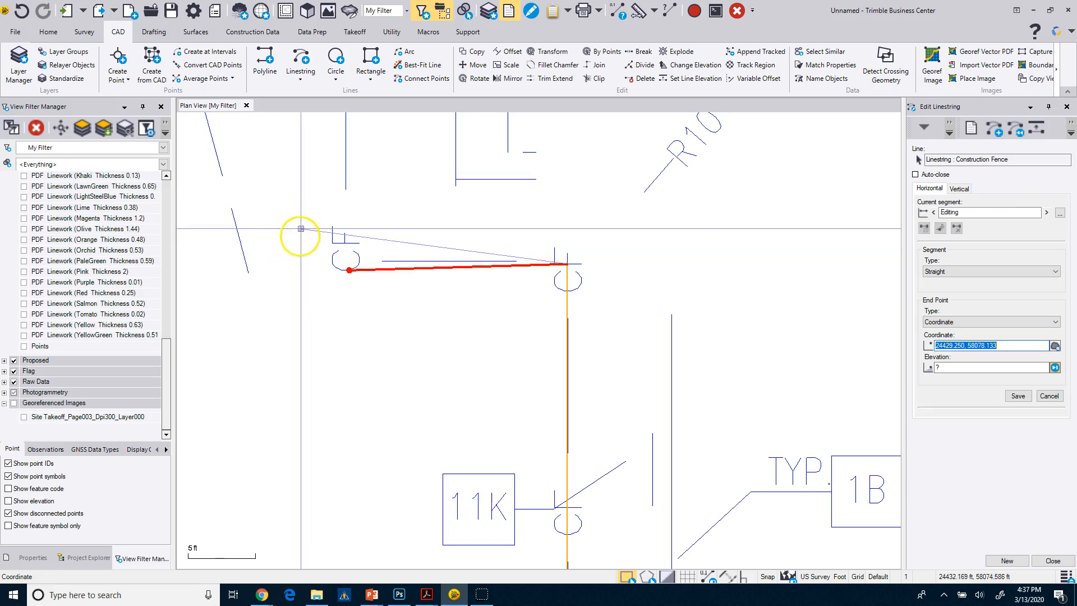
scroll(352, 259, up, 4)
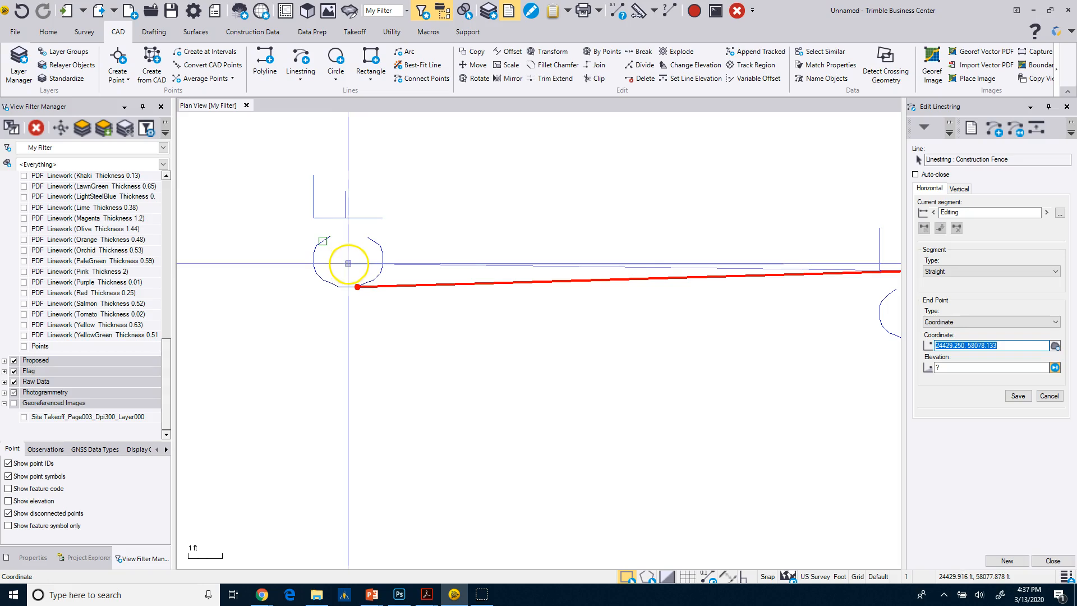
click(350, 262)
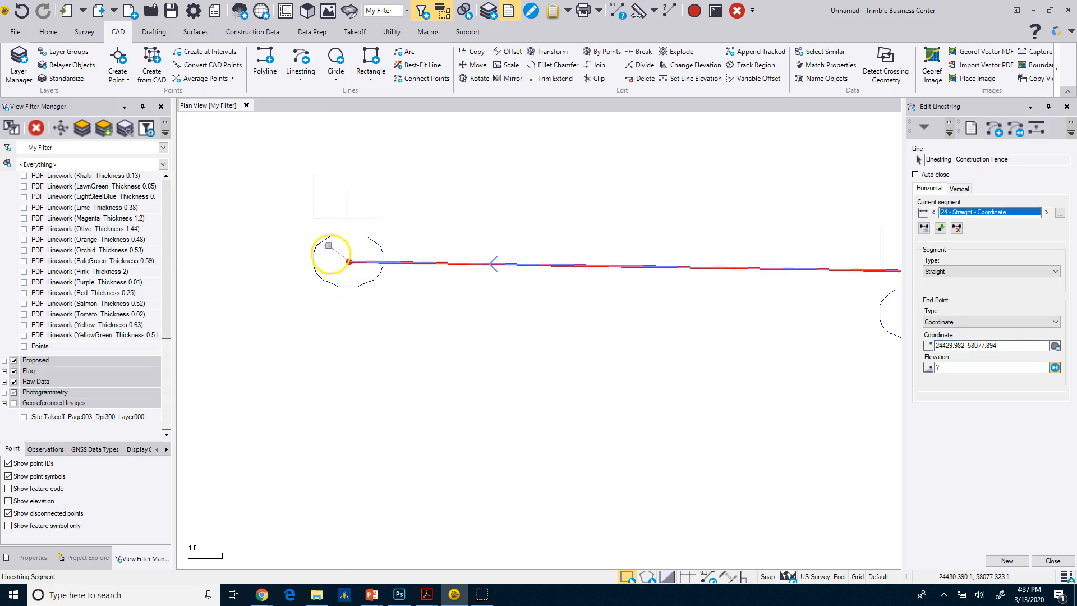
Auto-close the fence linestring back to its start at the northwest corner and finish editing it
scroll(339, 280, down, 4)
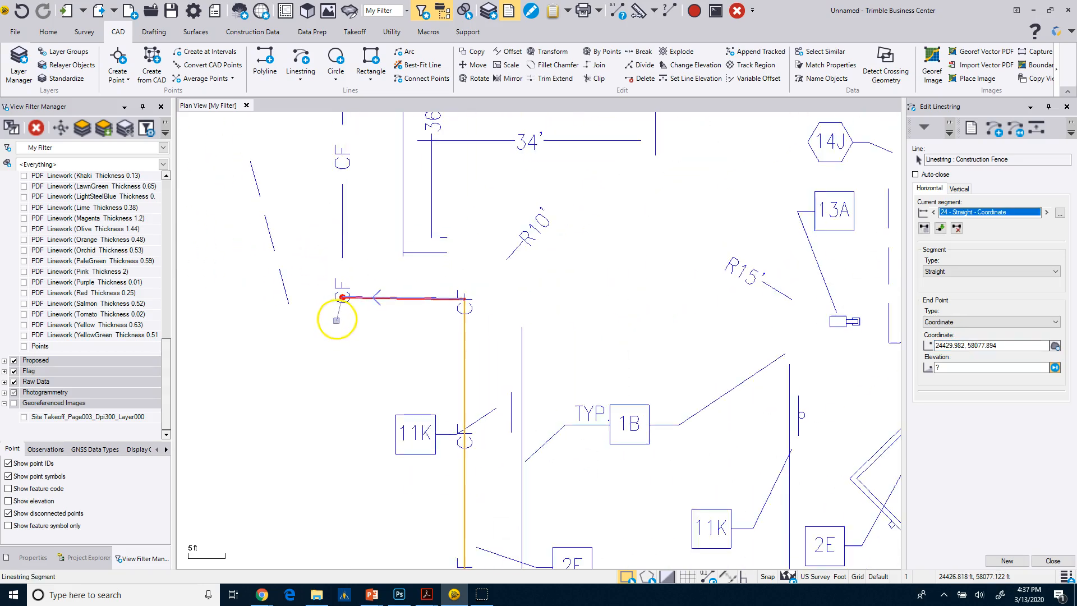
scroll(330, 334, down, 4)
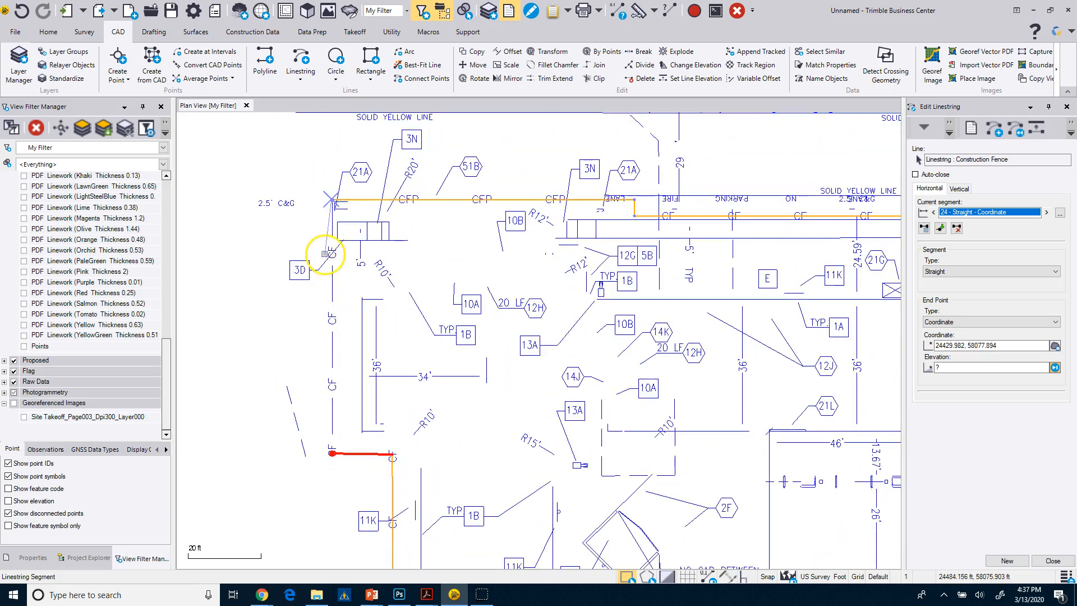
scroll(299, 212, up, 2)
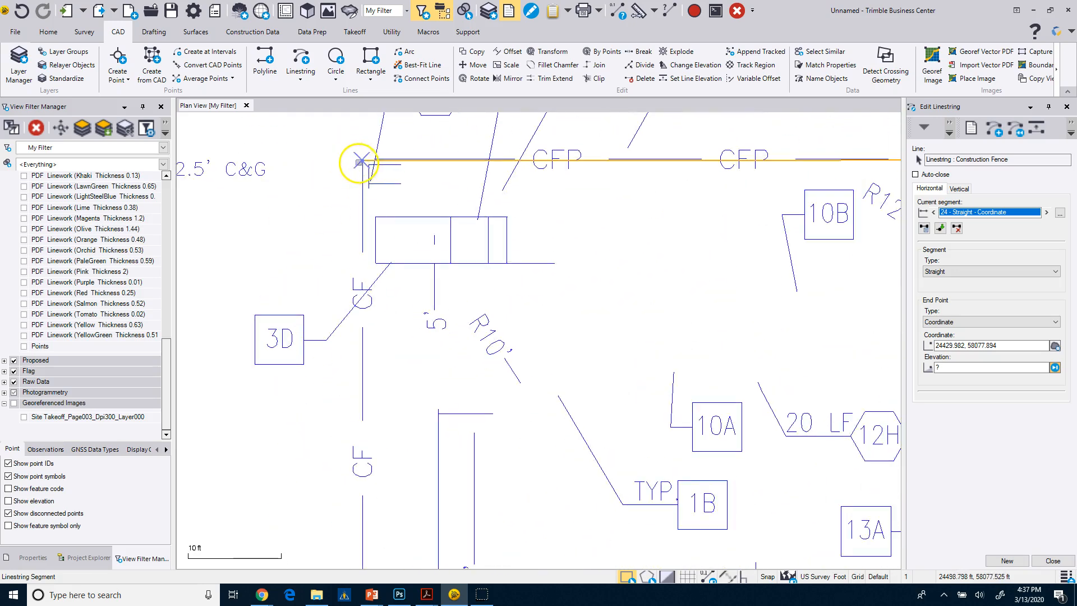
scroll(226, 435, down, 3)
middle_drag(241, 445, 311, 295)
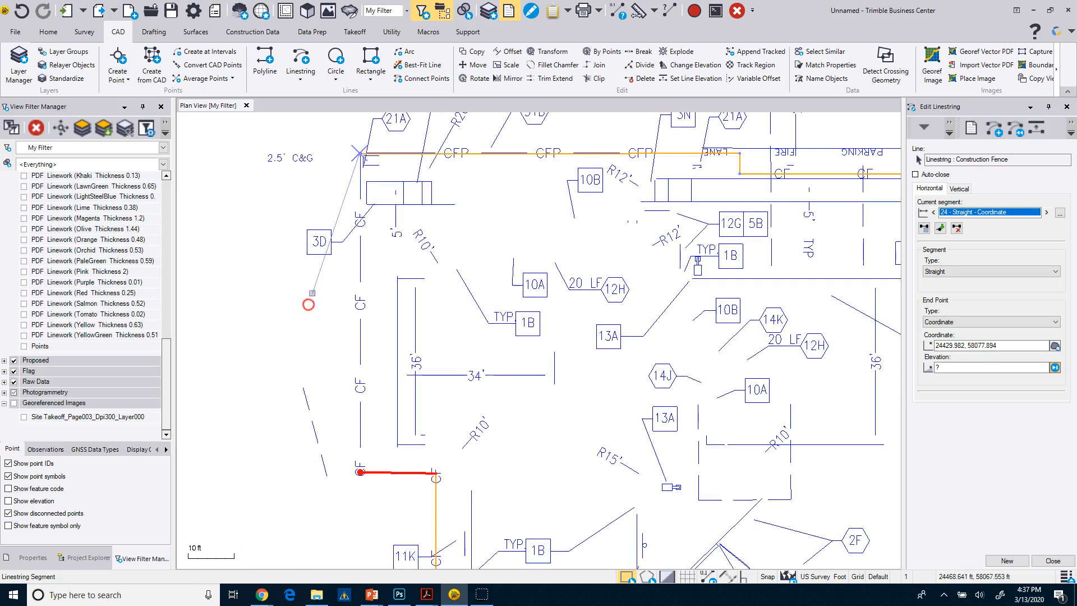
click(914, 175)
scroll(420, 344, down, 2)
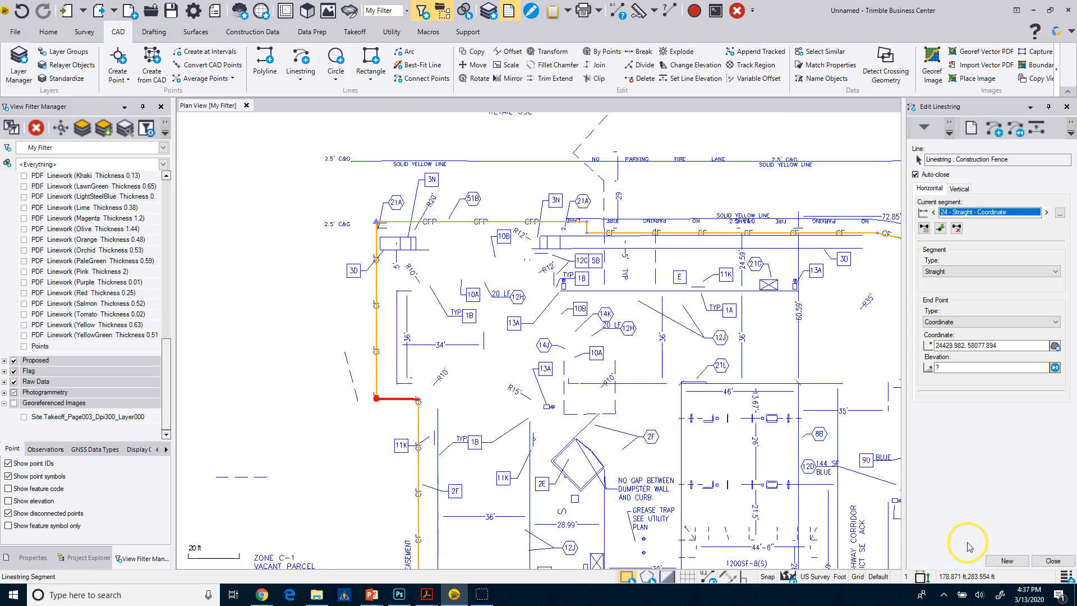
click(1053, 560)
Select the Construction Fence linestring on the TO_Construction Fence layer and examine its length and area in the properties
scroll(481, 244, down, 5)
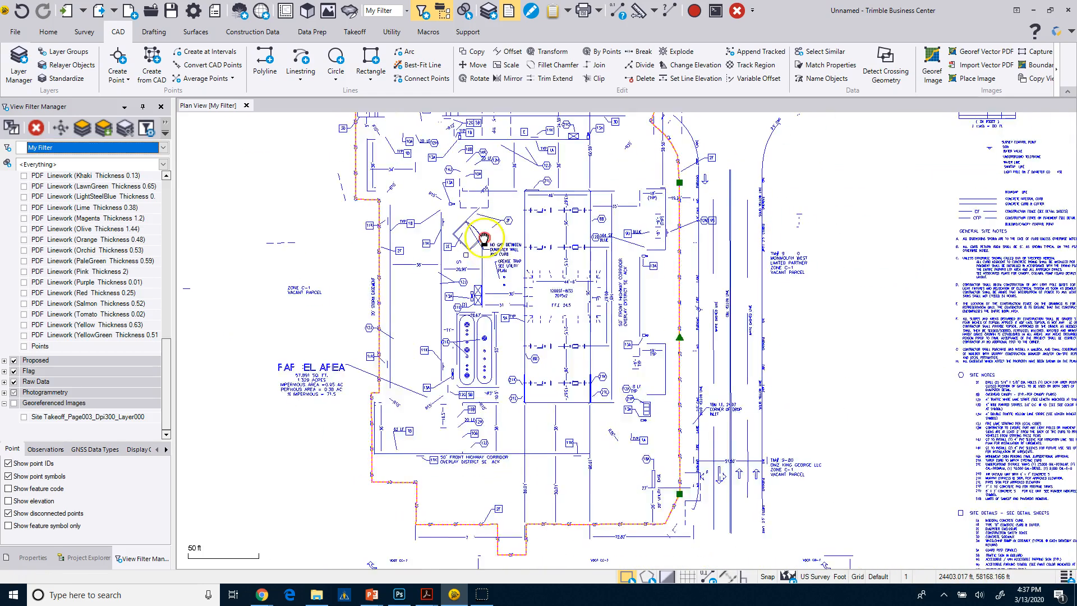
middle_drag(475, 278, 484, 322)
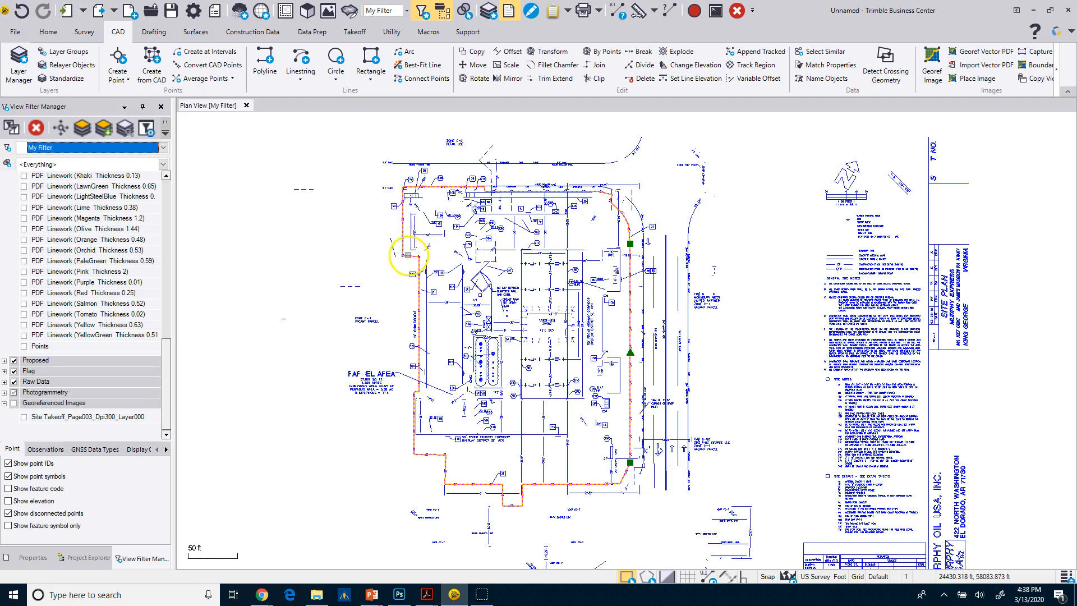
click(411, 256)
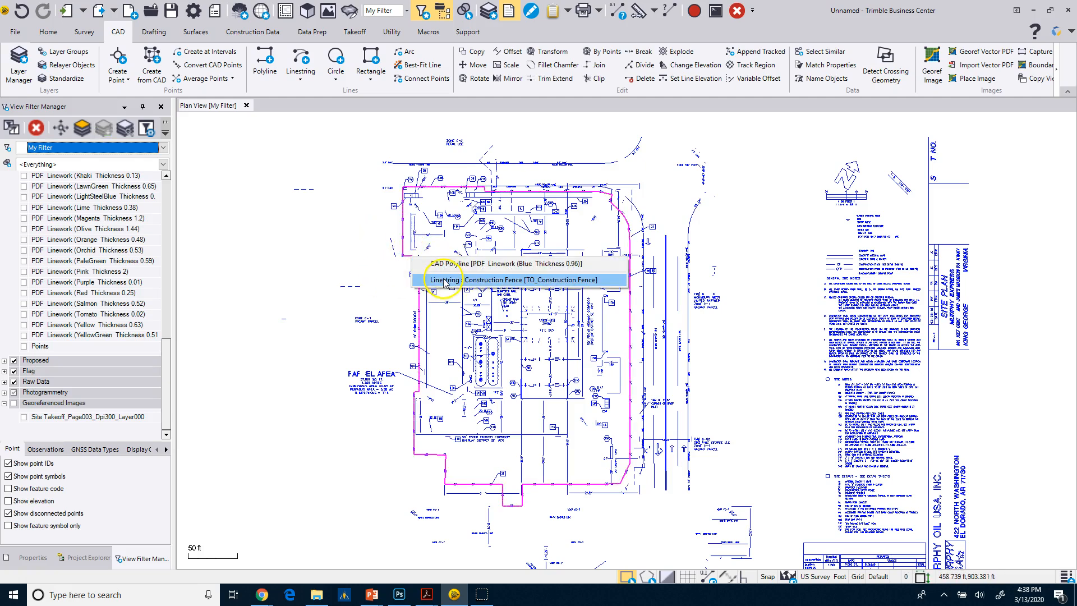
click(531, 280)
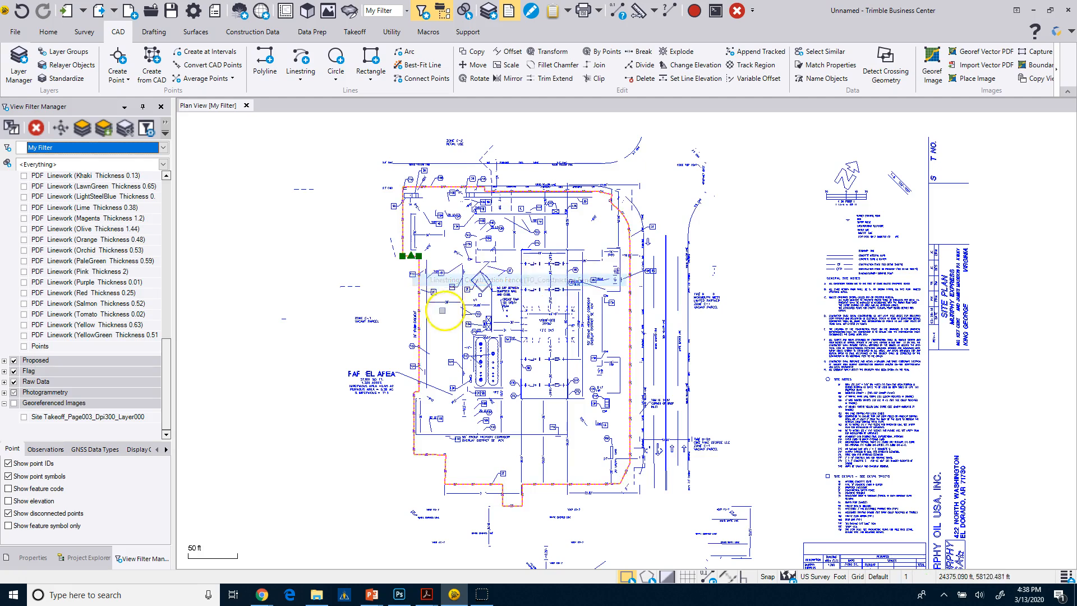
click(23, 558)
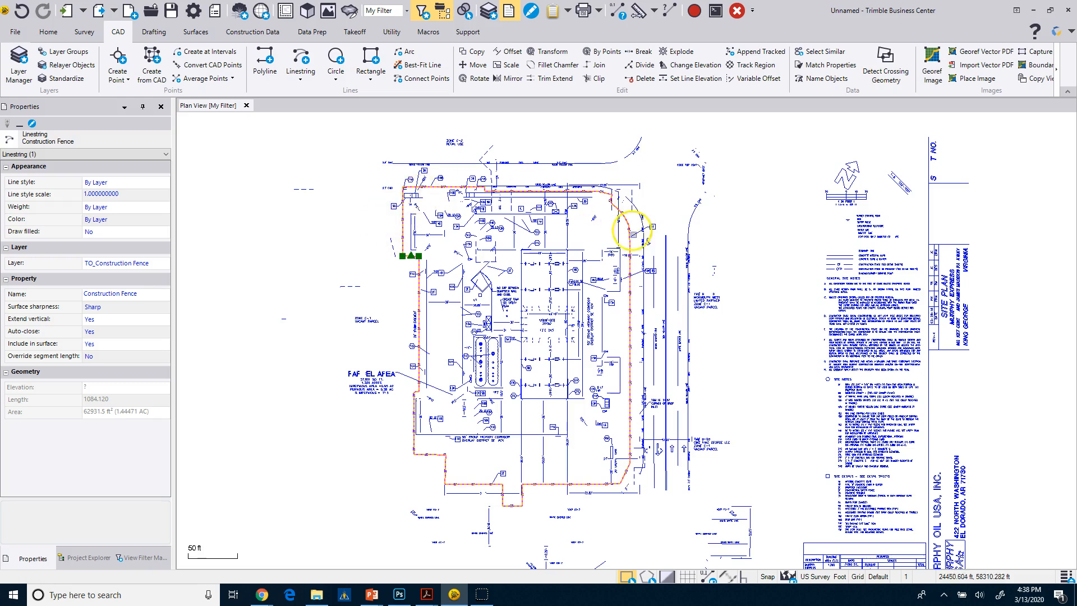
Select the PDF linework polyline outlining the building and examine its properties against the surrounding site plan
scroll(505, 312, up, 3)
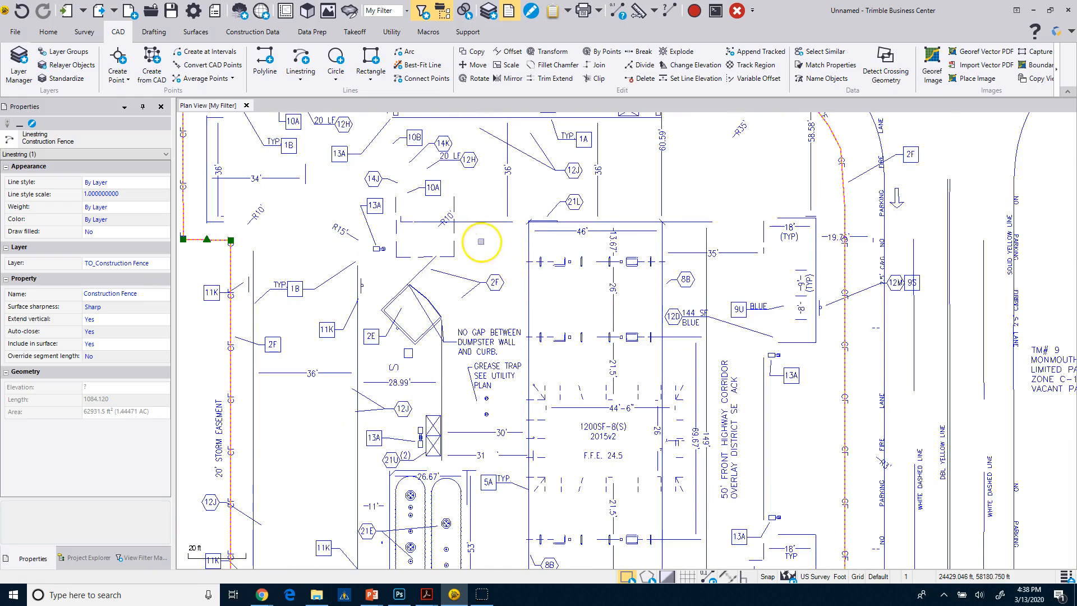
click(530, 246)
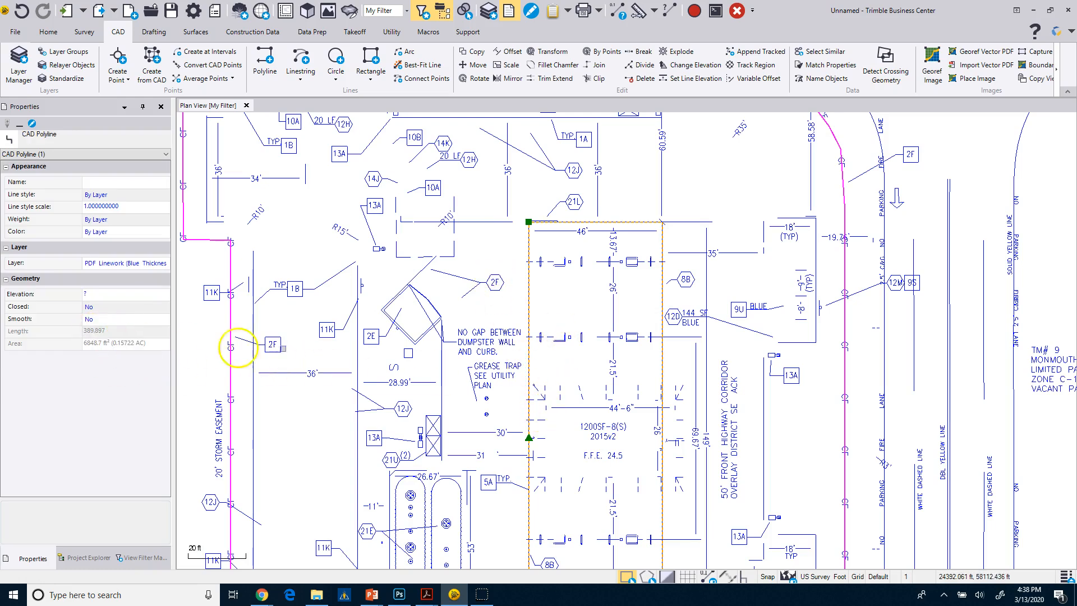
middle_drag(616, 465, 603, 371)
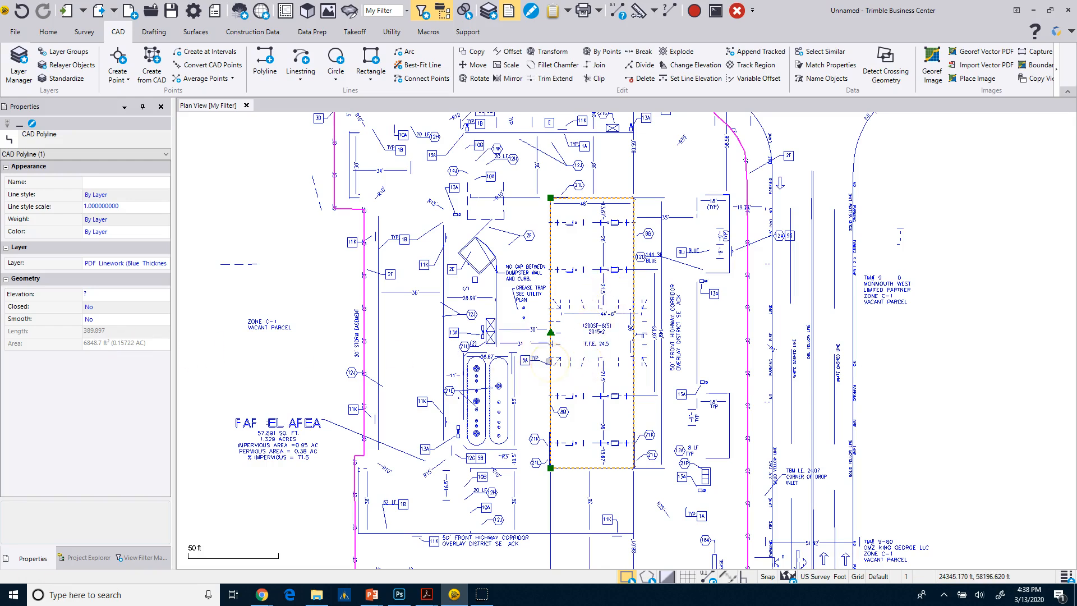
scroll(548, 361, down, 2)
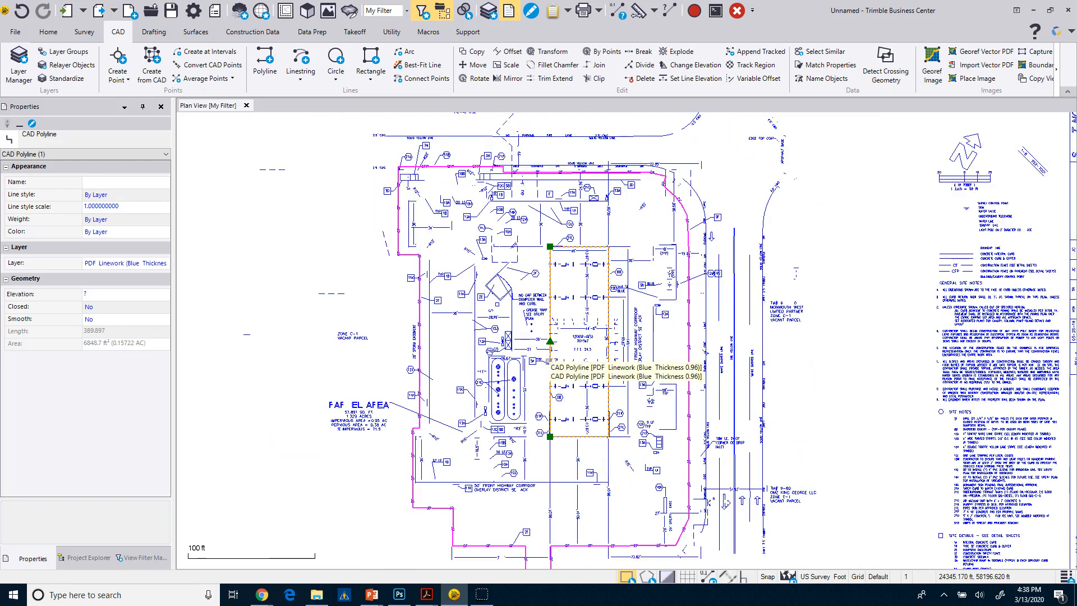